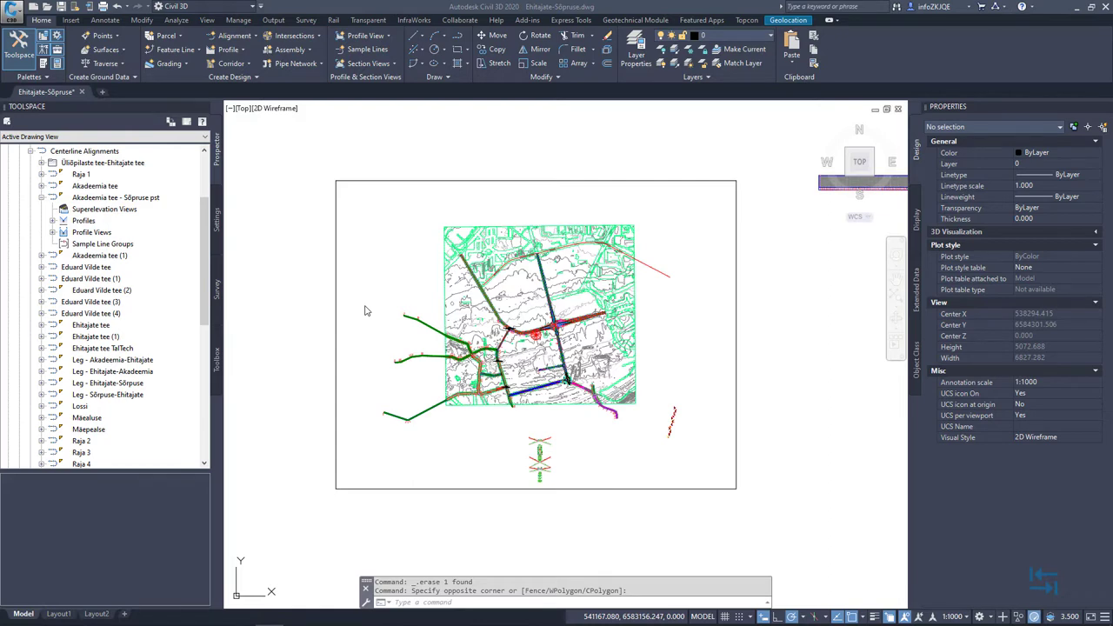
- Create a profile view for the Eduard Vilde tee (2) alignment in the Profile View style, placed below the existing profile view outside the map frame
left_click(380, 291)
left_click(382, 294)
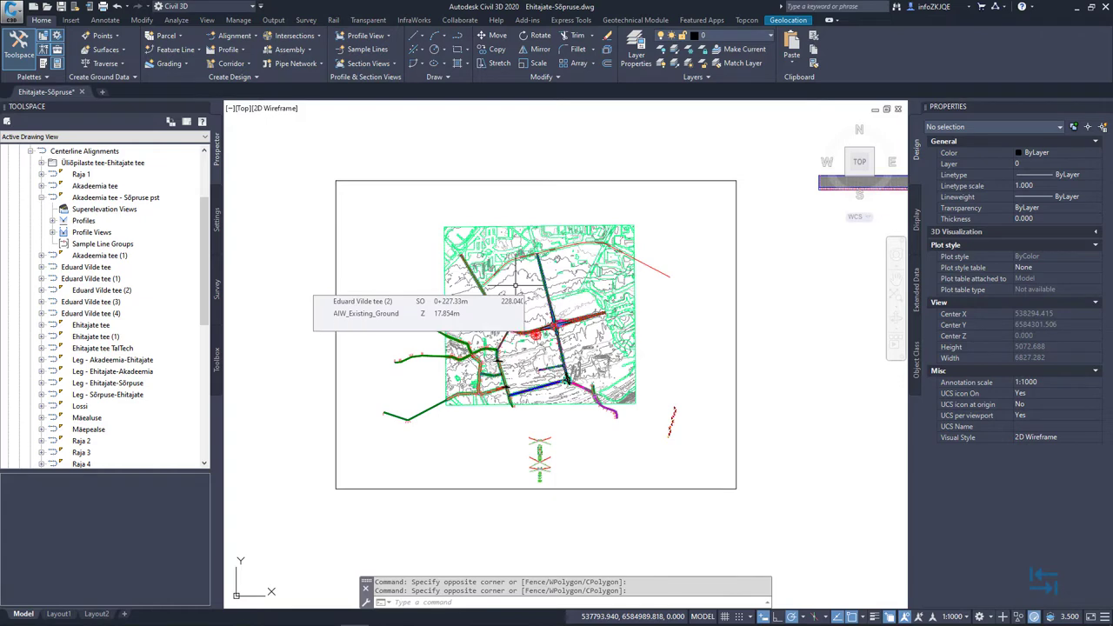
scroll(515, 285, "up", 2)
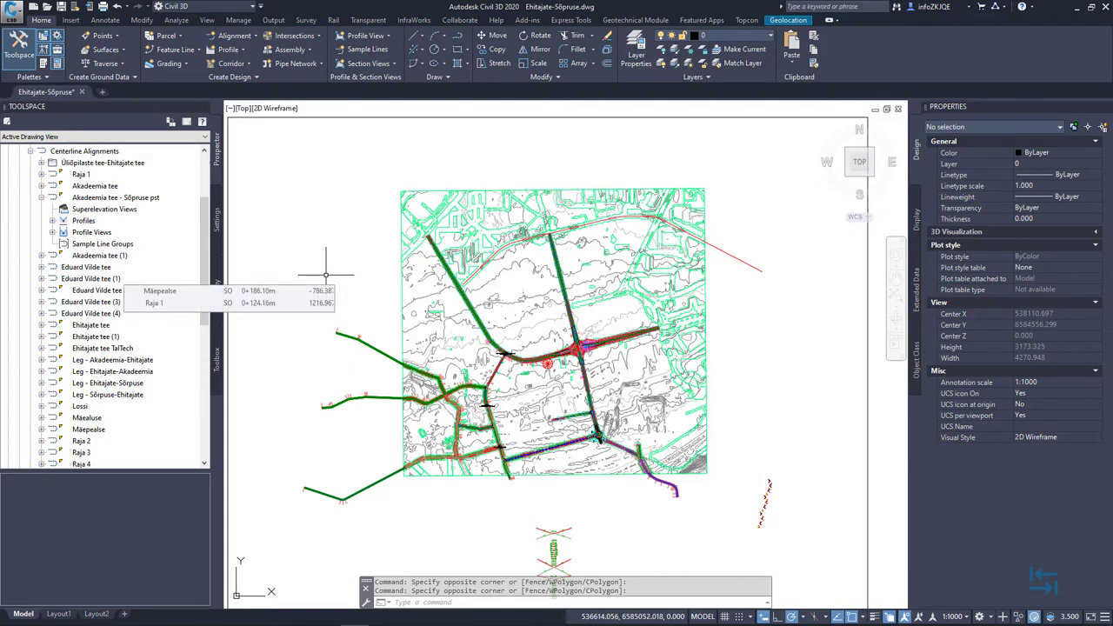
scroll(477, 305, "up", 6)
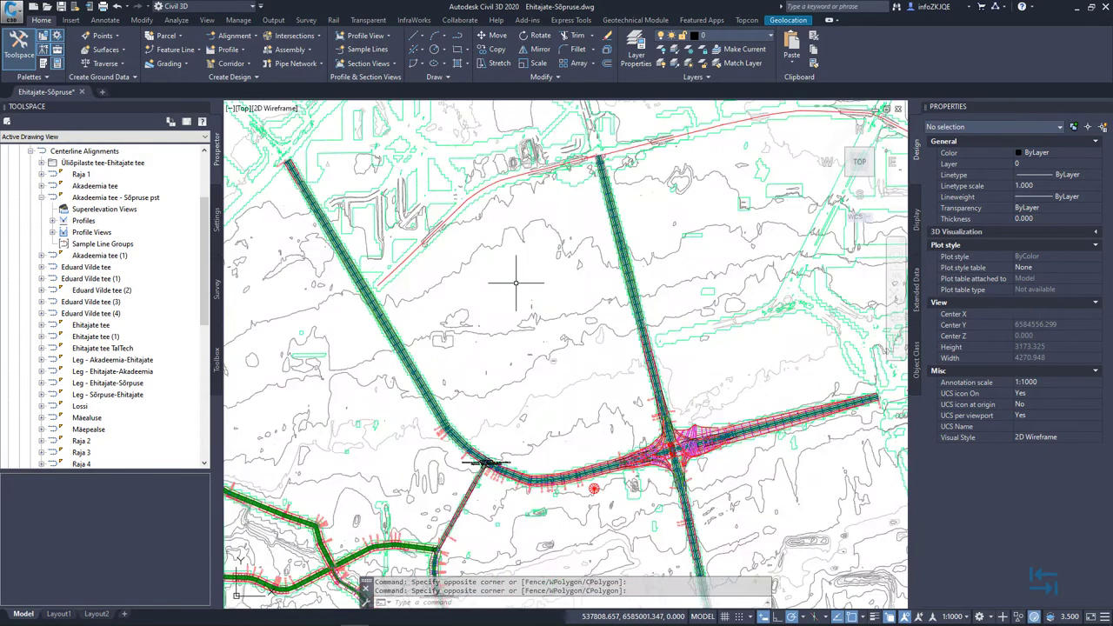
scroll(507, 315, "down", 2)
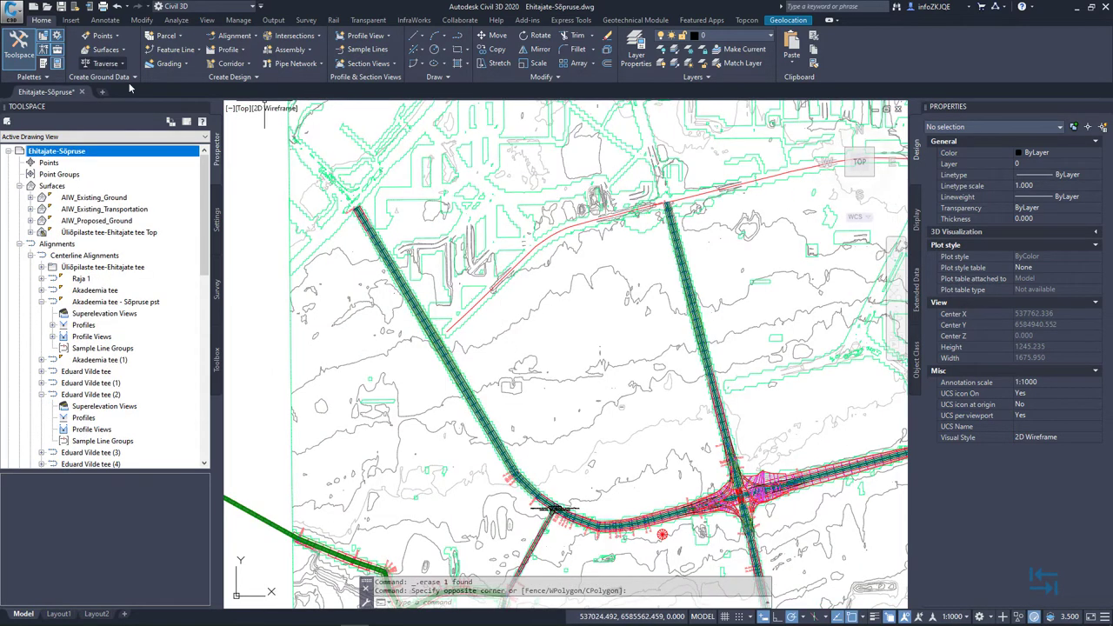
left_click(468, 312)
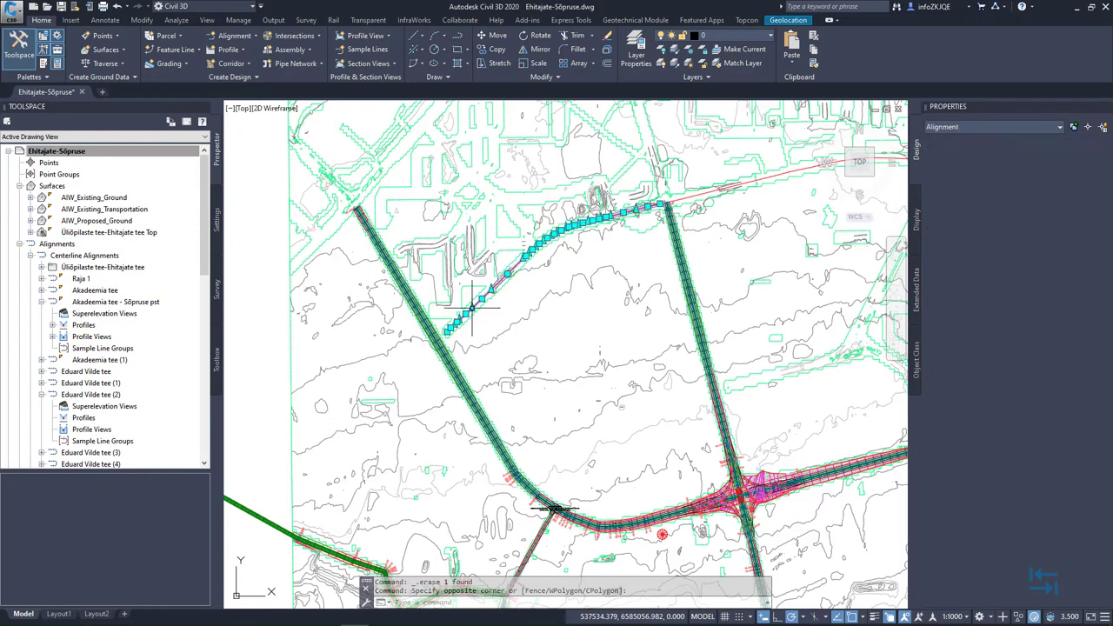
left_click(42, 20)
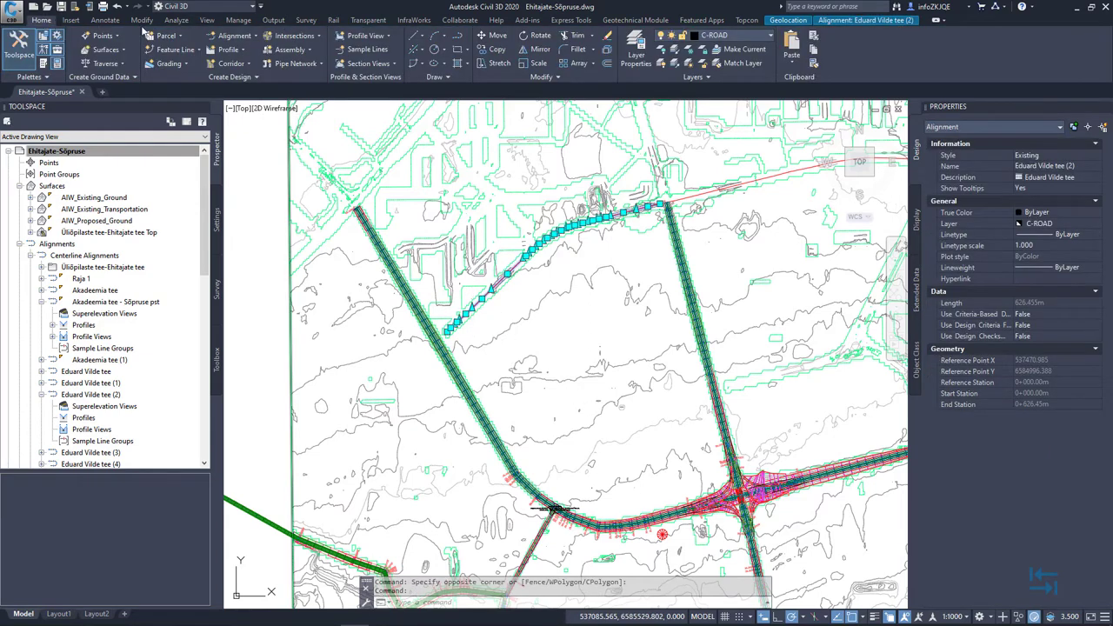
left_click(374, 35)
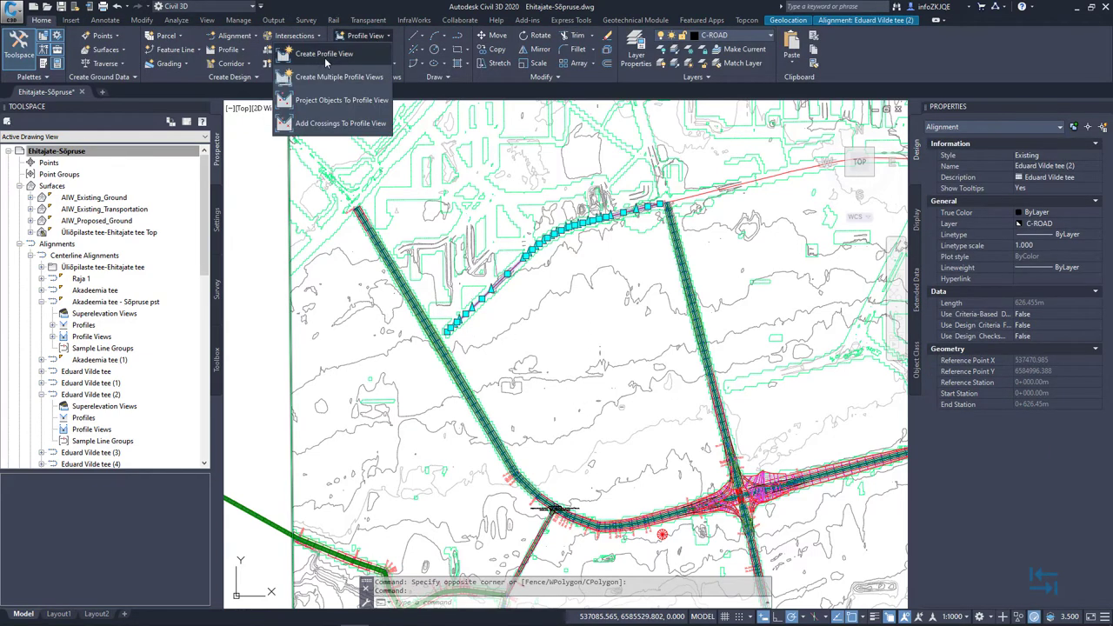
key("Escape")
key("Escape")
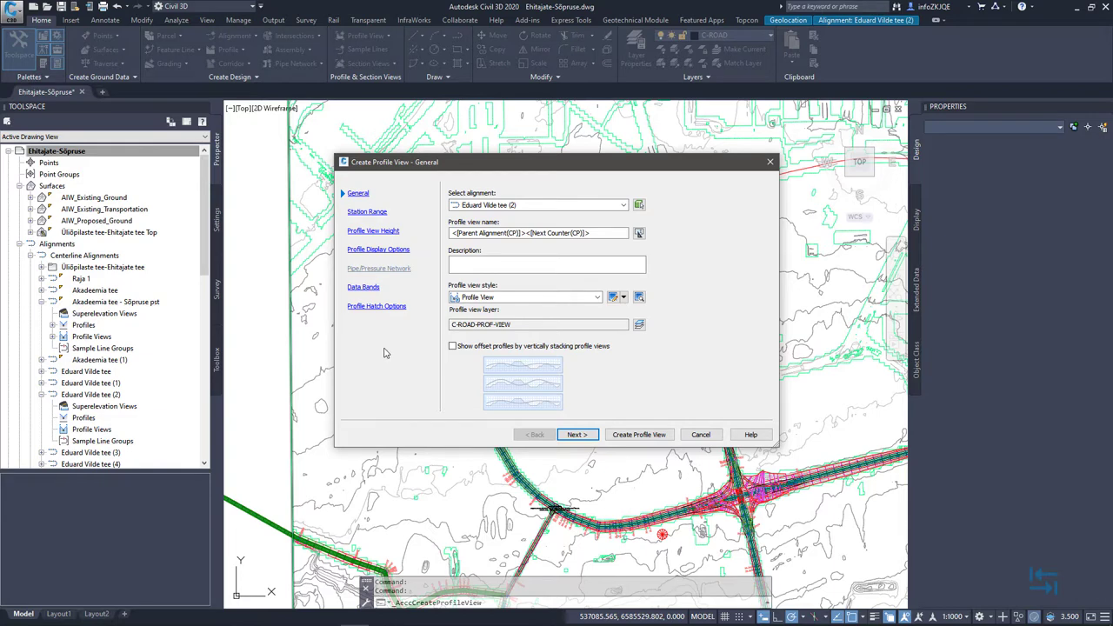
left_click(644, 435)
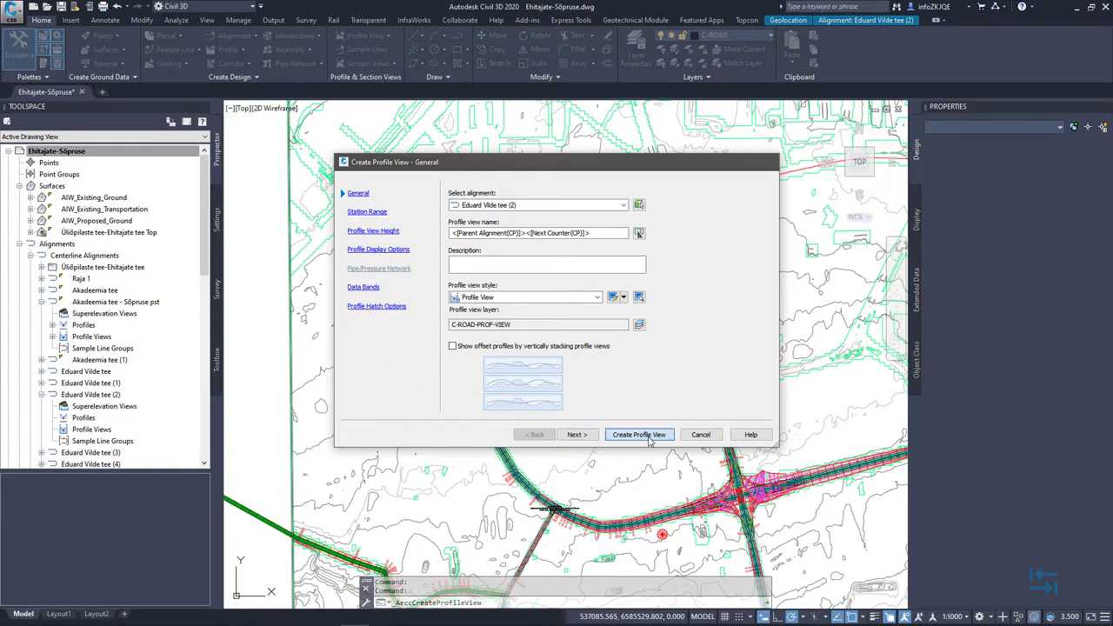
scroll(606, 365, "down", 5)
middle_click_drag(606, 365, 267, 335)
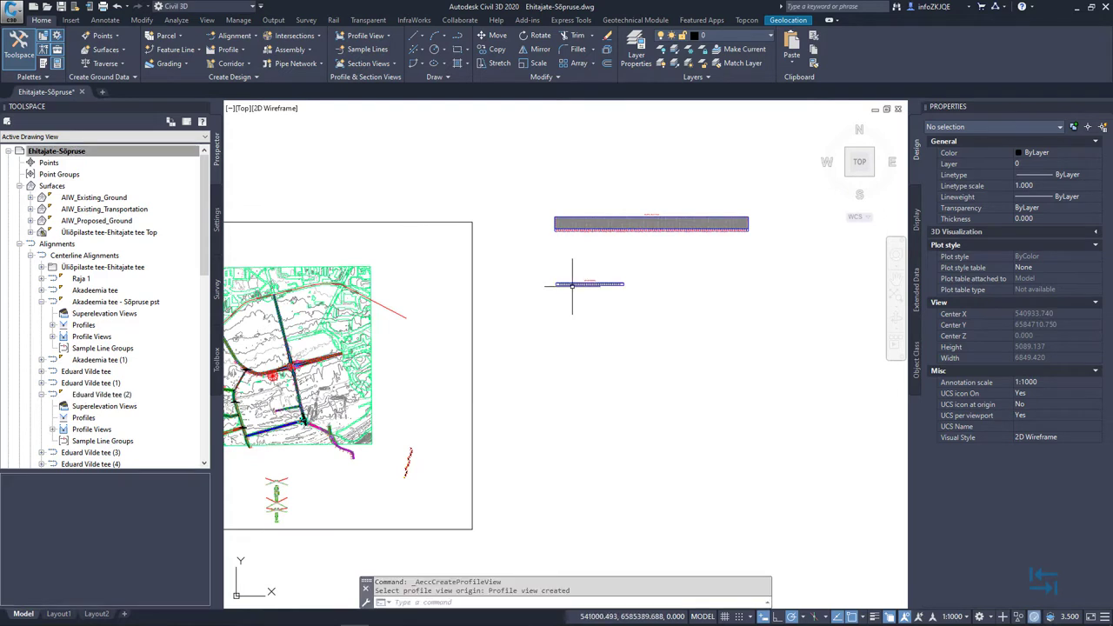
left_click(576, 333)
scroll(577, 293, "up", 4)
middle_click_drag(577, 279, 472, 231)
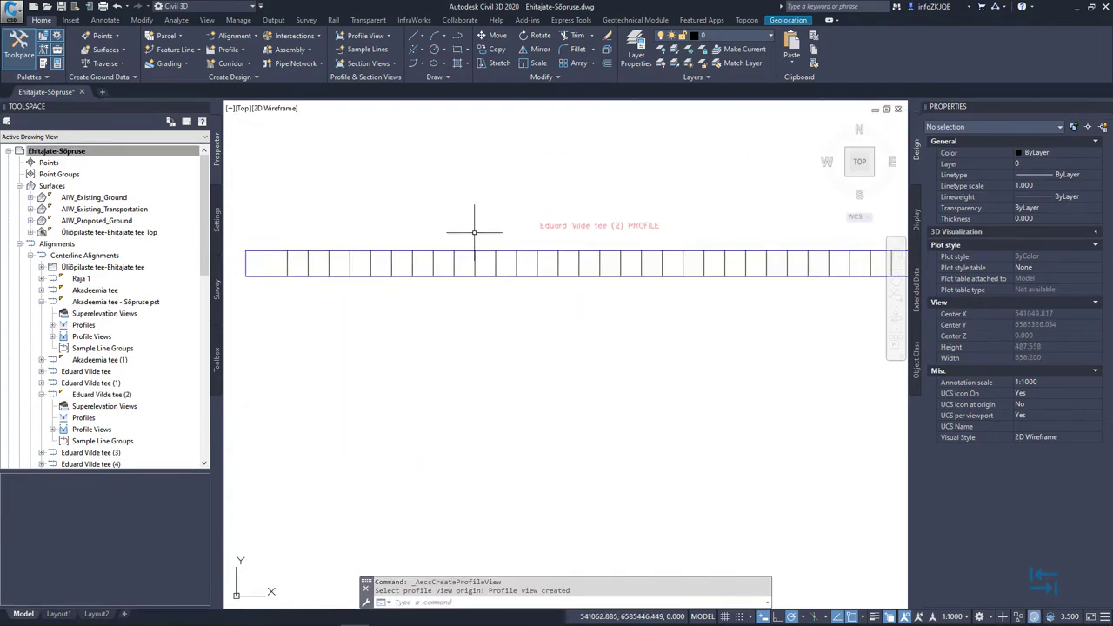
scroll(475, 233, "down", 2)
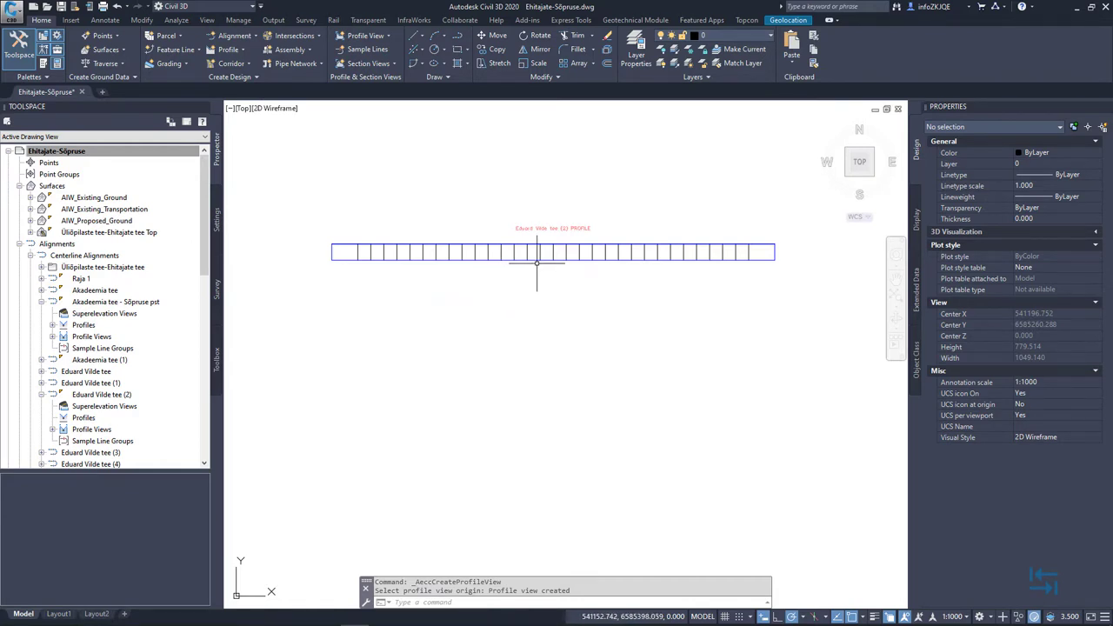
- Create a surface profile from AIW_Existing_Ground along the full Eduard Vilde tee (2) alignment and choose to draw it in a profile view
scroll(497, 336, "down", 5)
middle_click_drag(497, 336, 684, 323)
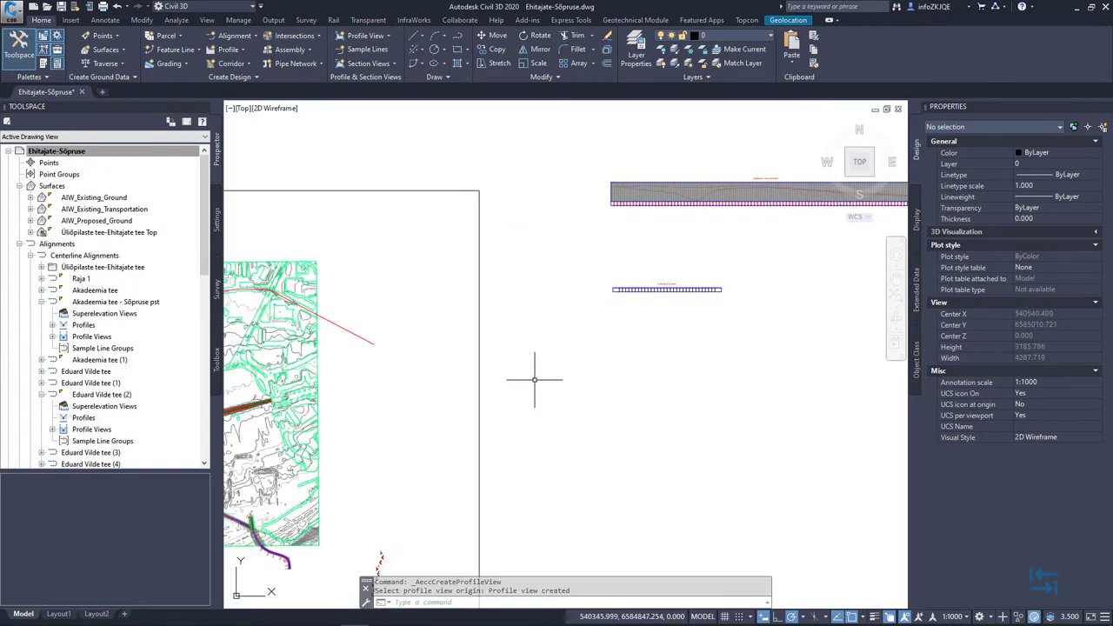
middle_click_drag(537, 374, 468, 364)
middle_click_drag(795, 323, 850, 308)
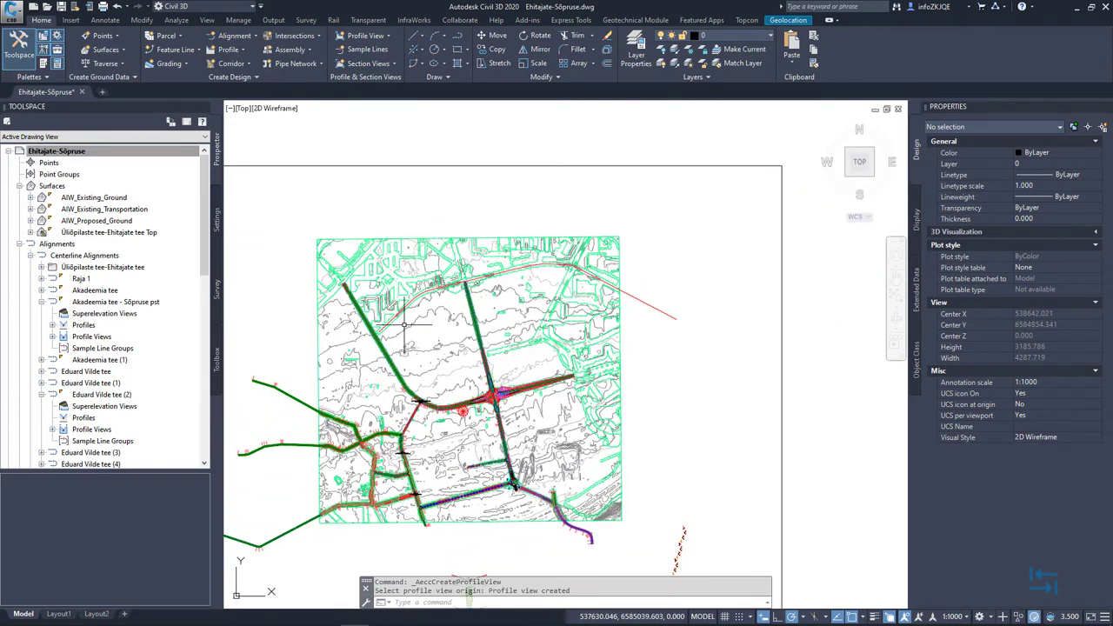
scroll(377, 317, "up", 6)
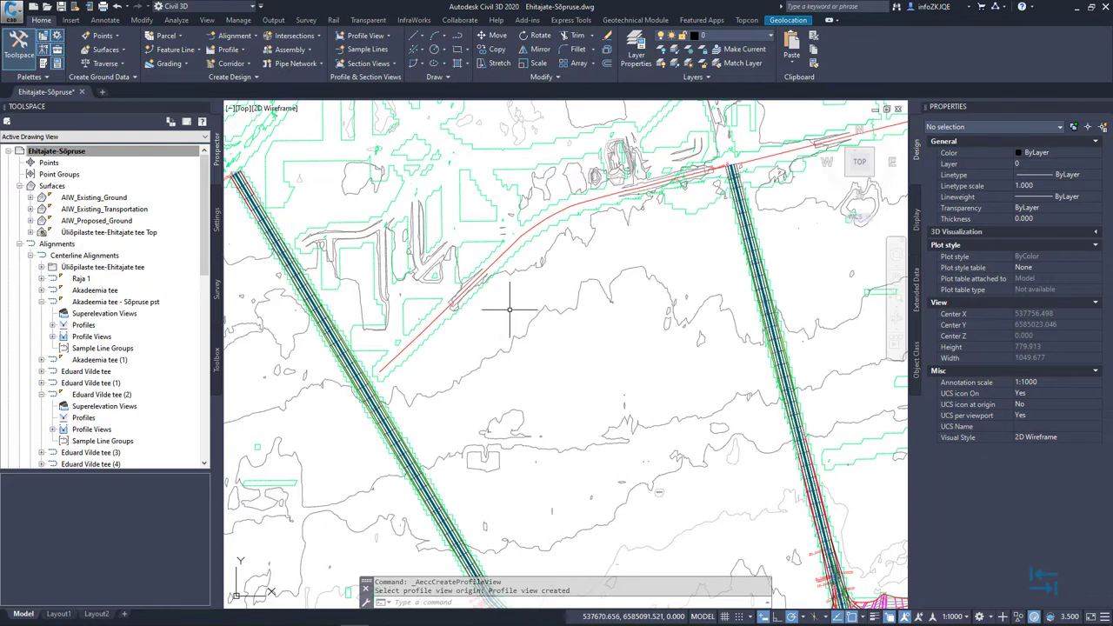
mouse_move(511, 307)
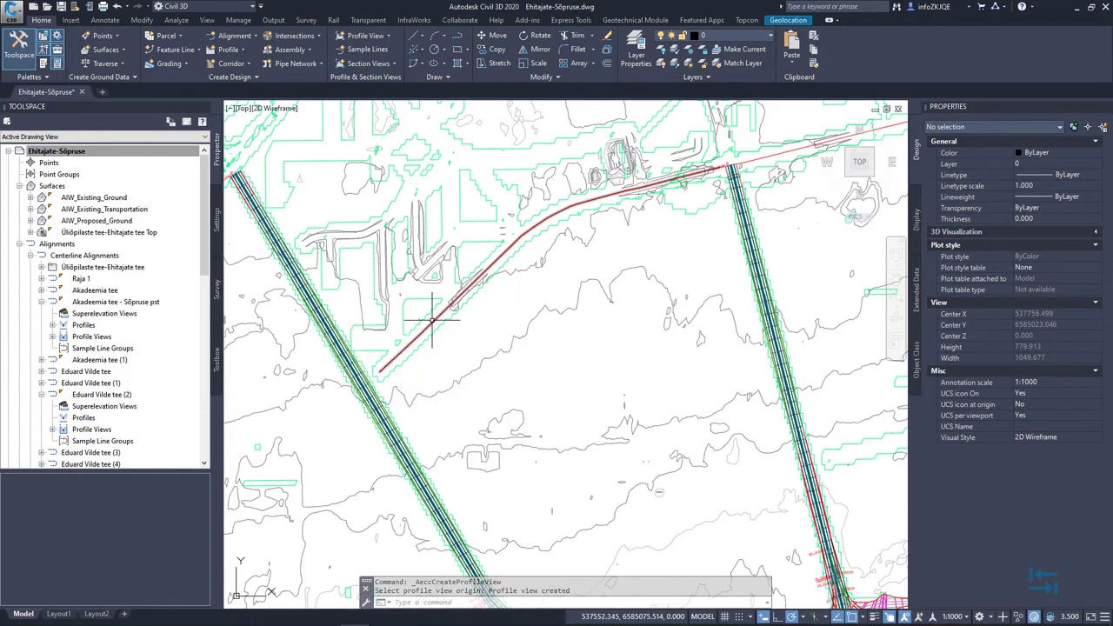
left_click(432, 320)
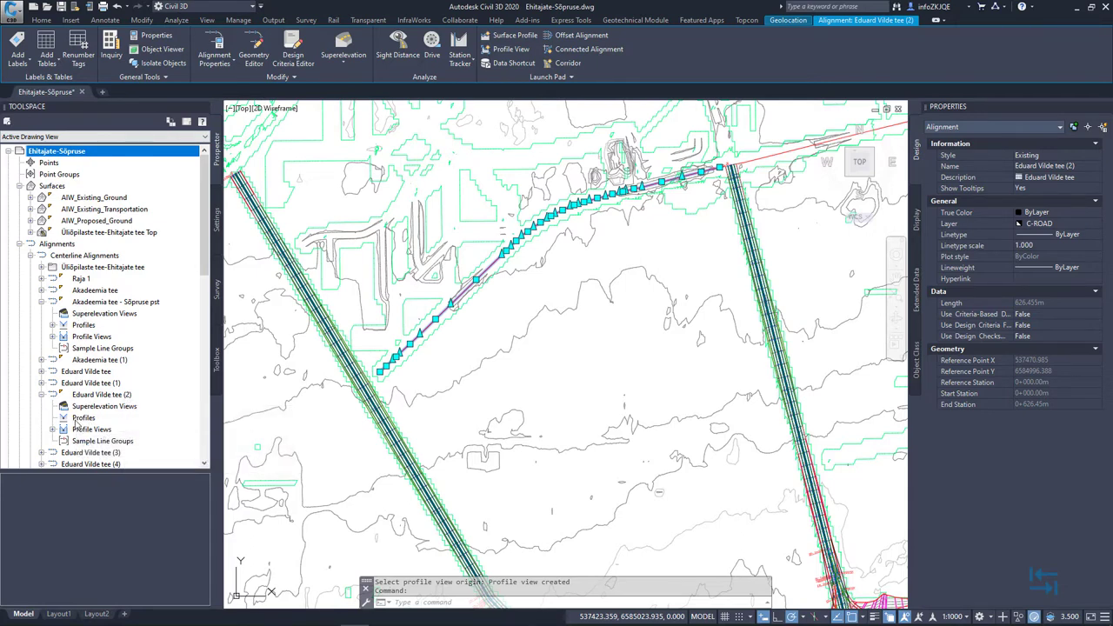
left_click(41, 20)
left_click(241, 52)
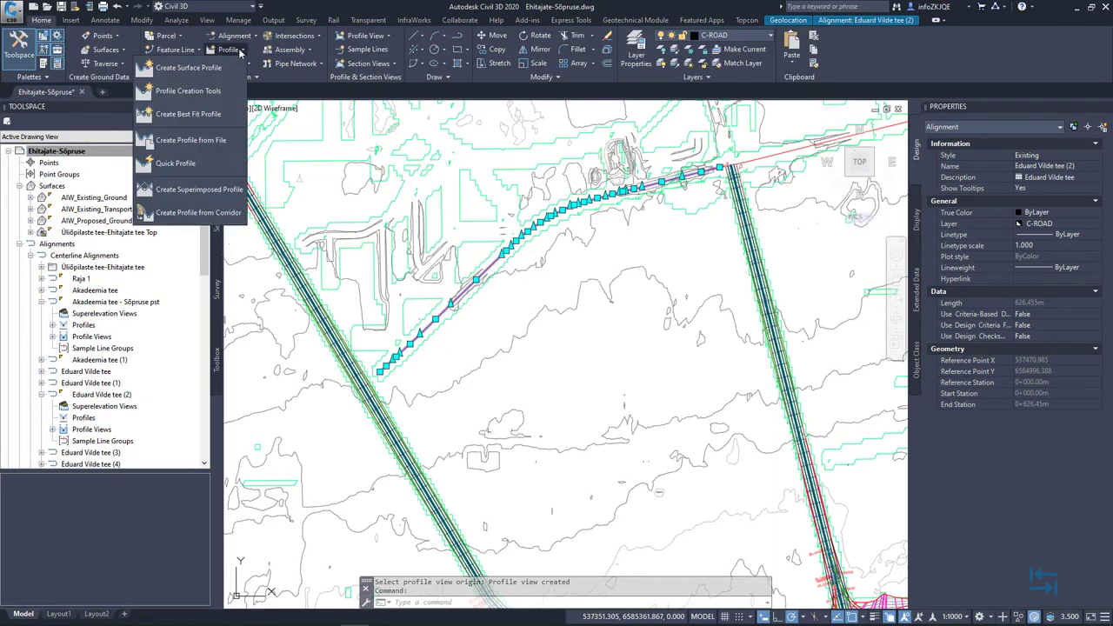
left_click(206, 70)
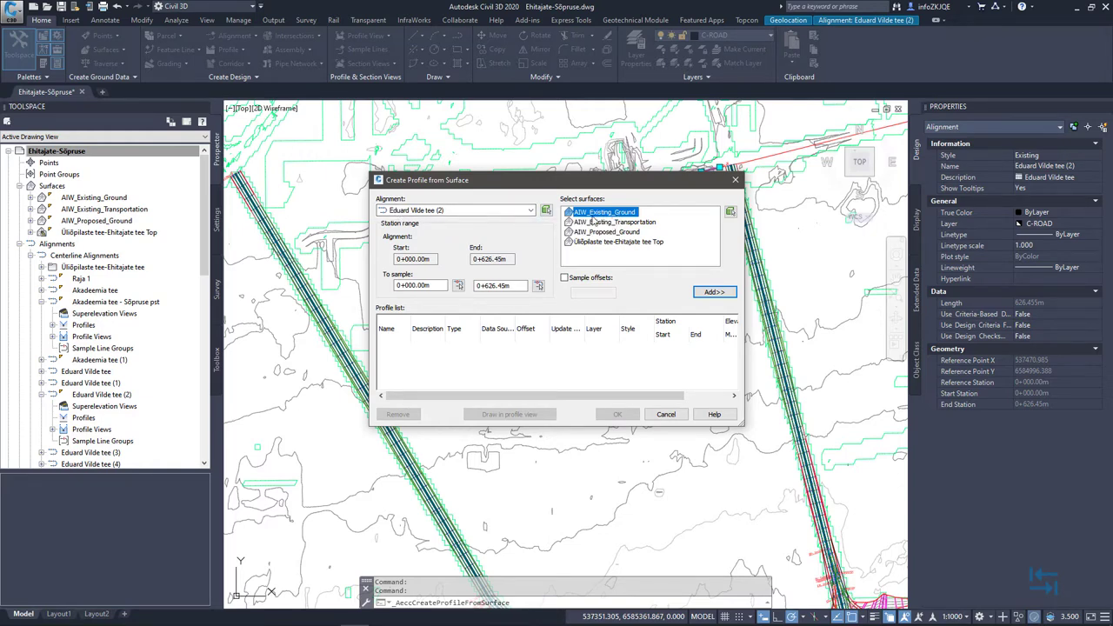
left_click(713, 292)
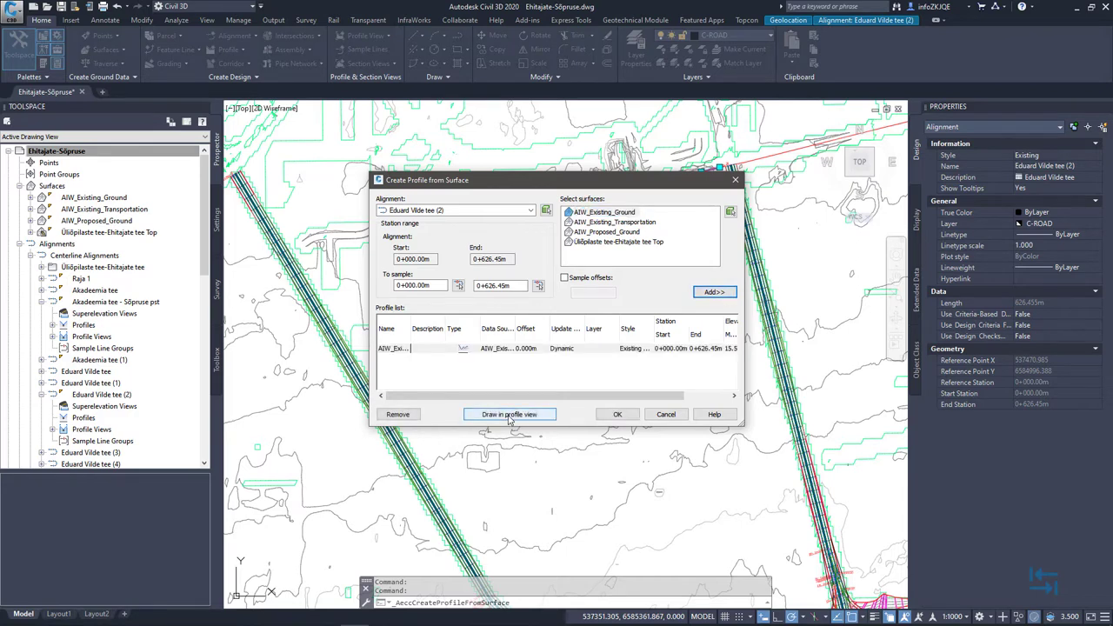
left_click(510, 415)
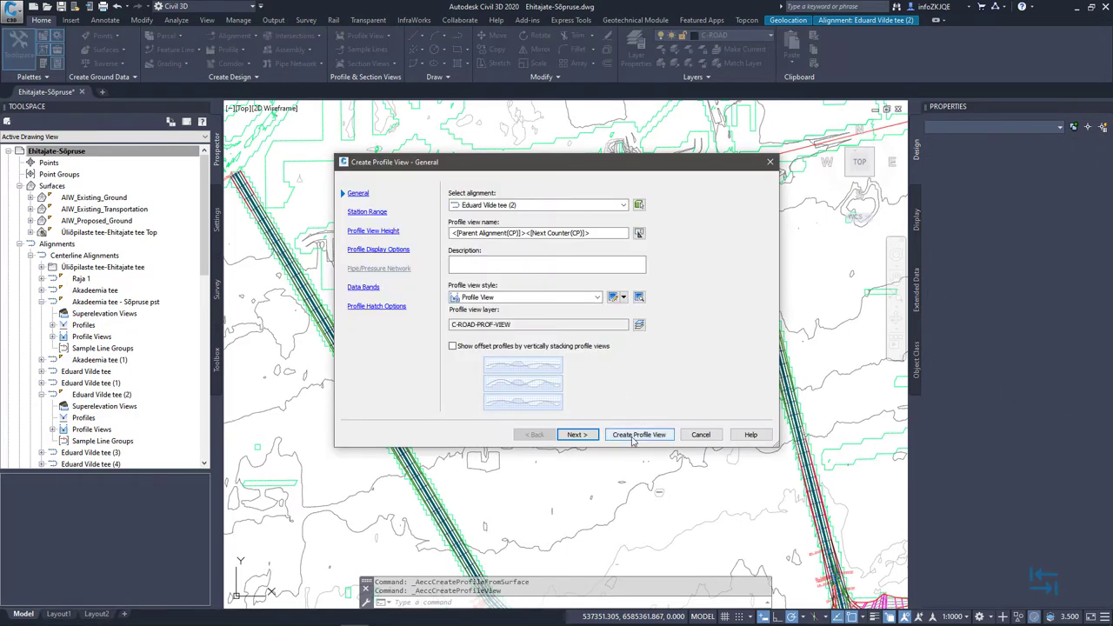
- Place a second Eduard Vilde tee (2) profile view in the Profile View style below the first one
left_click(623, 435)
middle_click_drag(581, 348, 417, 339)
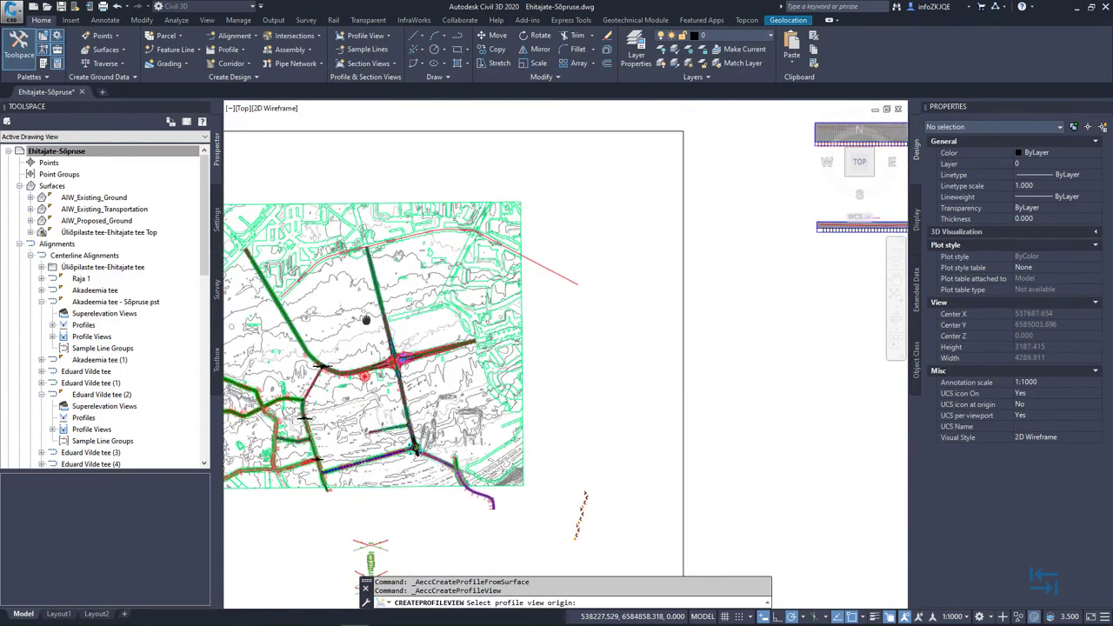
middle_click_drag(586, 390, 507, 435)
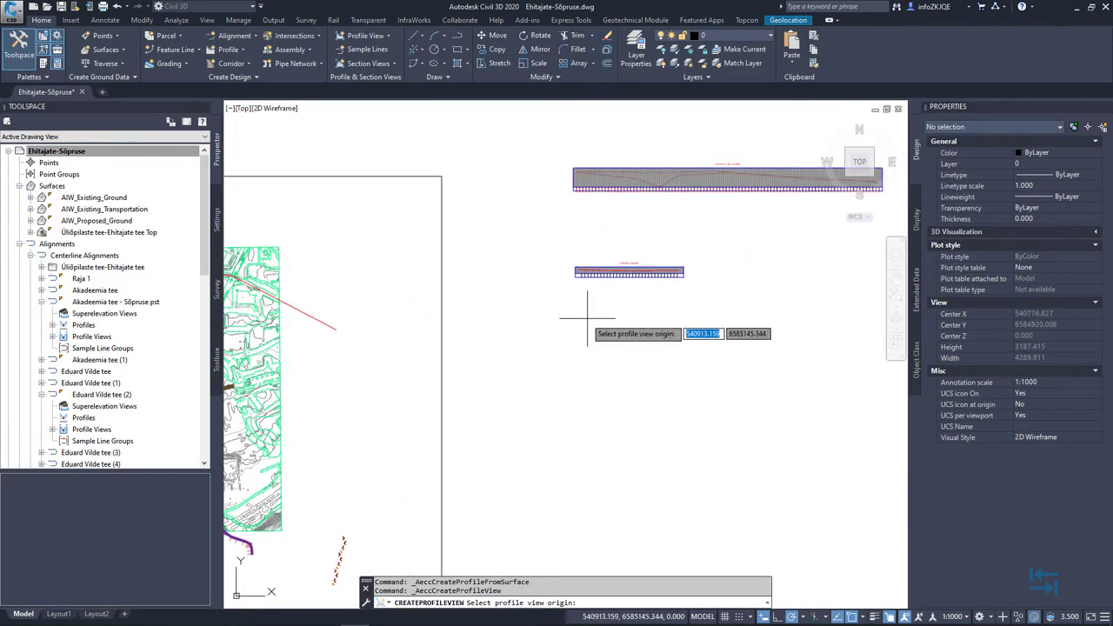
left_click(575, 325)
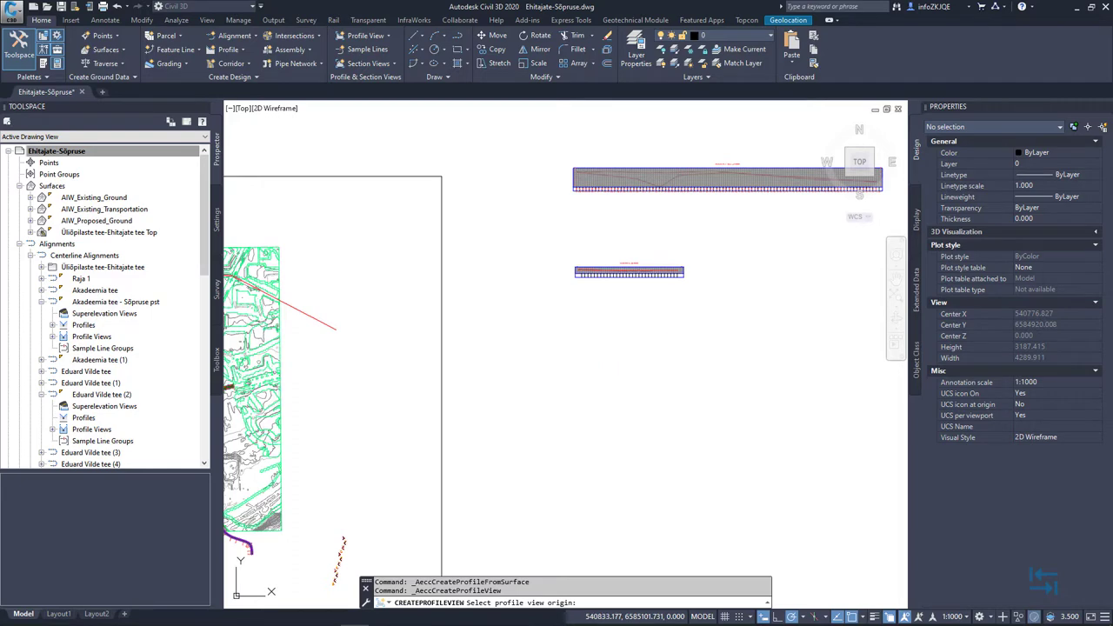
scroll(645, 305, "up", 3)
scroll(645, 305, "up", 2)
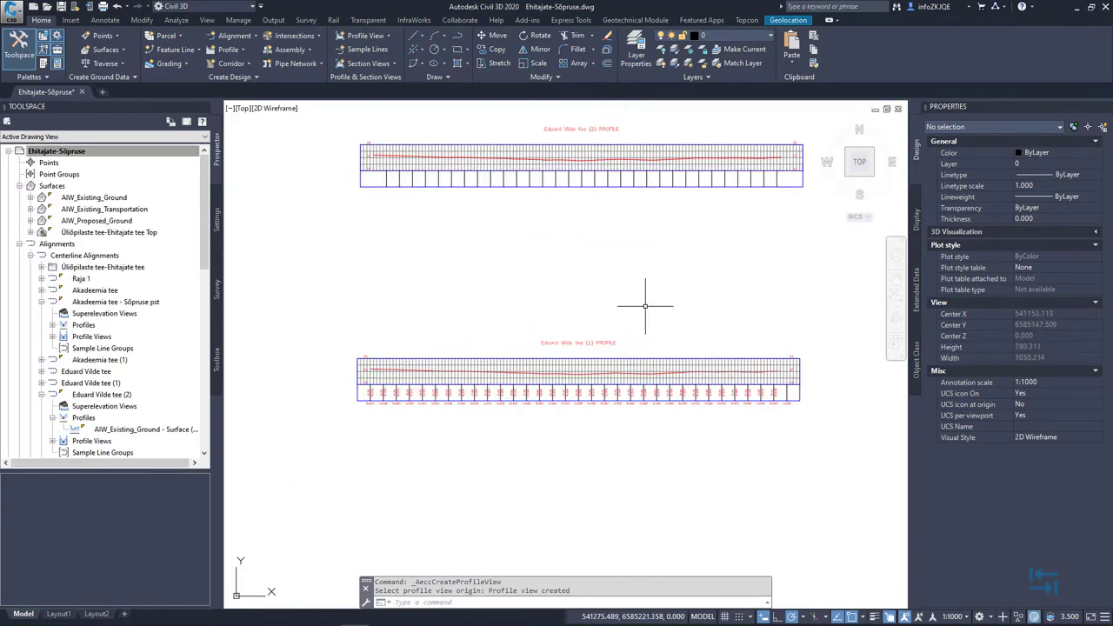
- Delete the lower, duplicate Eduard Vilde tee (2) profile view
left_click(591, 348)
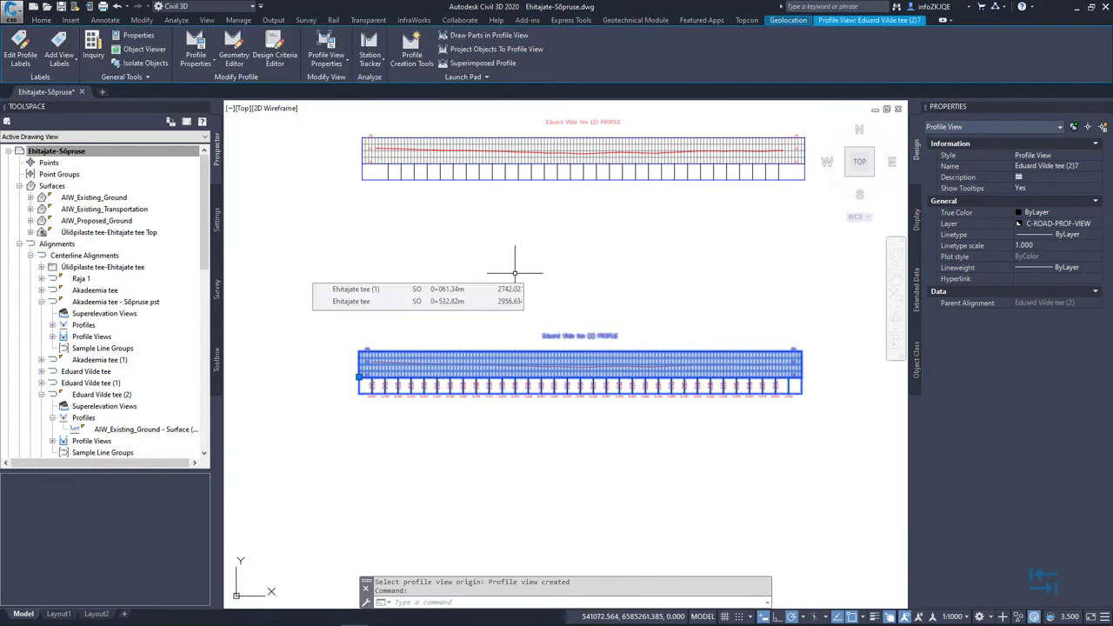
key("Delete")
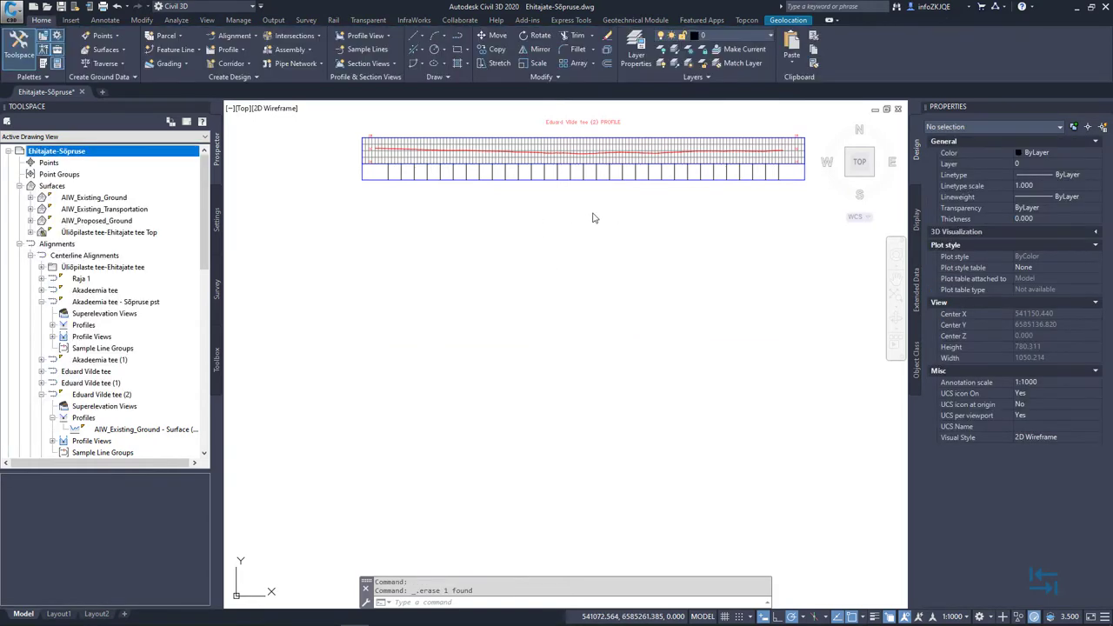
left_click(472, 117)
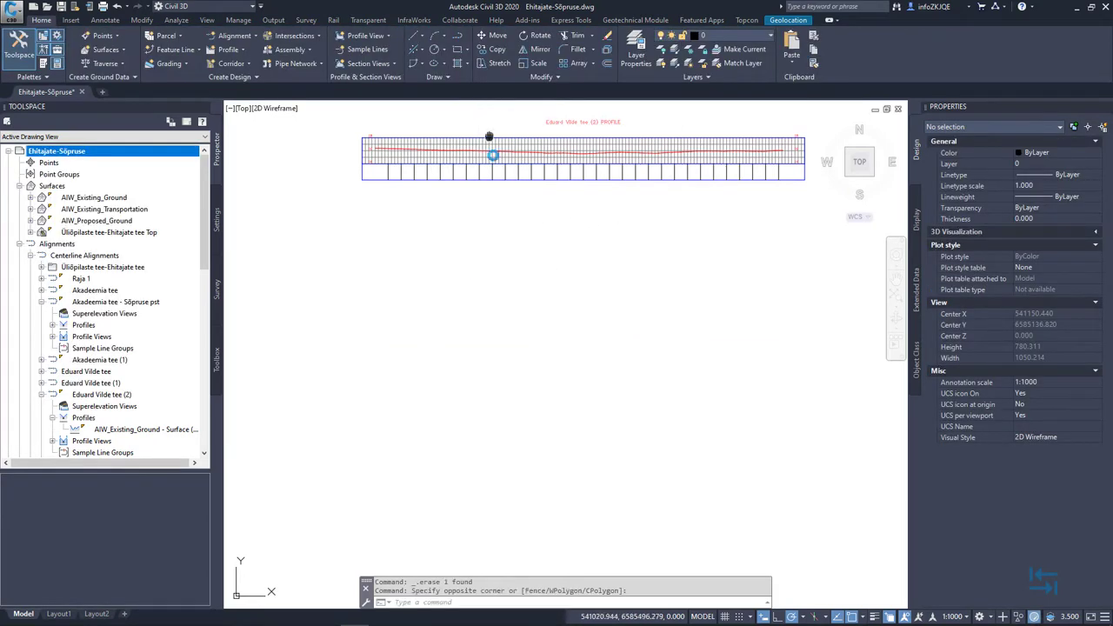
- Create a layout profile in the remaining Eduard Vilde tee (2) profile view with the Design Profile style and Complete Label Set
middle_click_drag(490, 147, 474, 318)
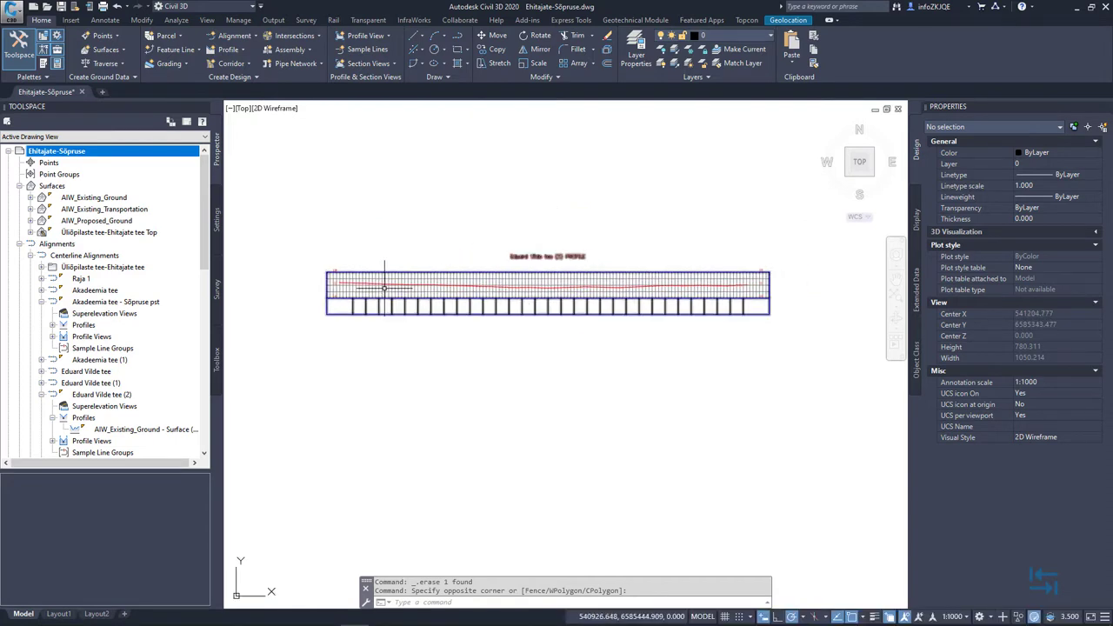
mouse_move(384, 288)
scroll(384, 288, "up", 4)
middle_click_drag(385, 286, 620, 292)
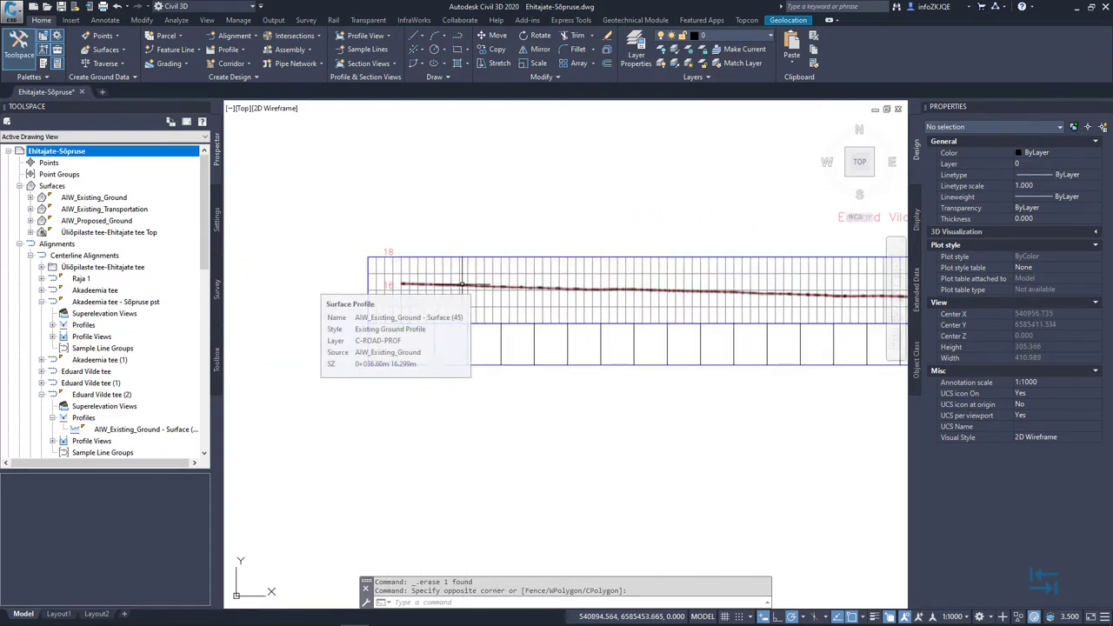
scroll(628, 303, "up", 2)
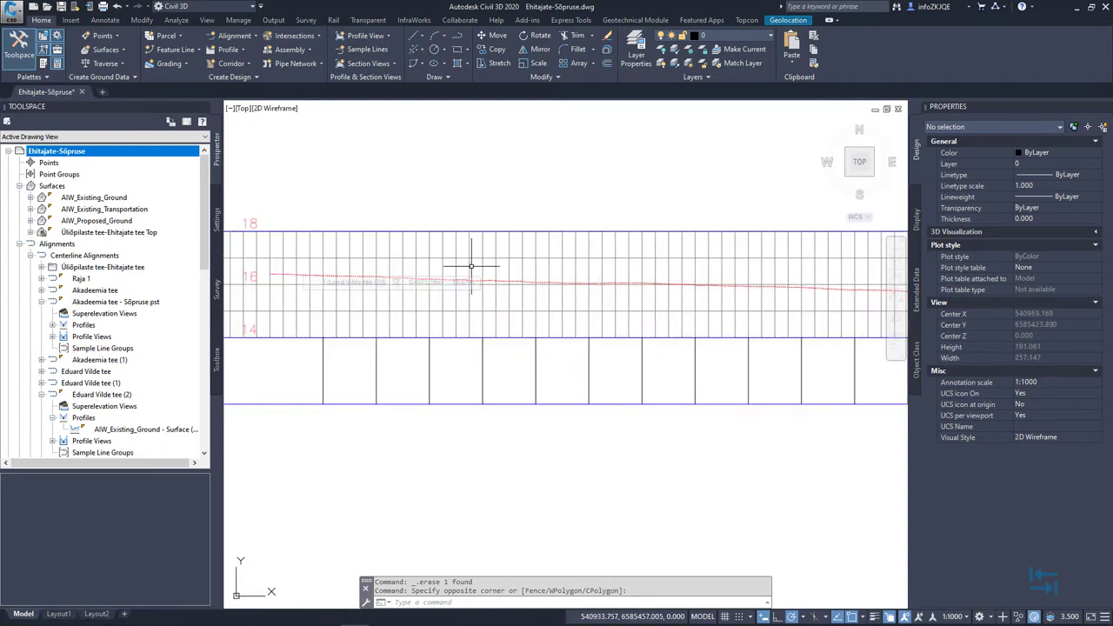
middle_click_drag(327, 271, 403, 270)
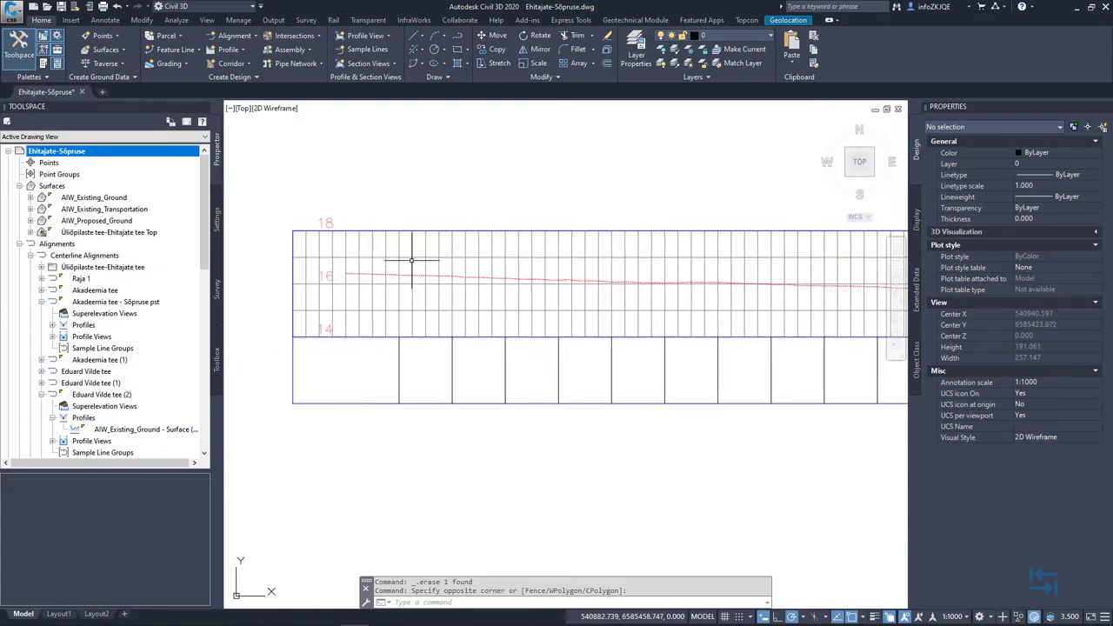
left_click(428, 261)
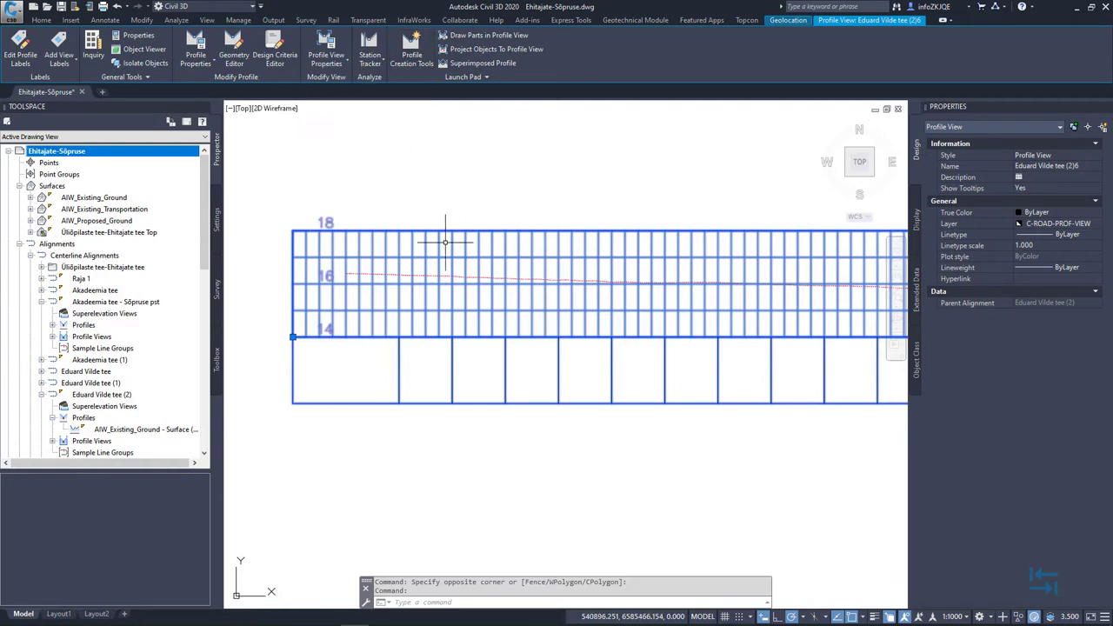
left_click(415, 64)
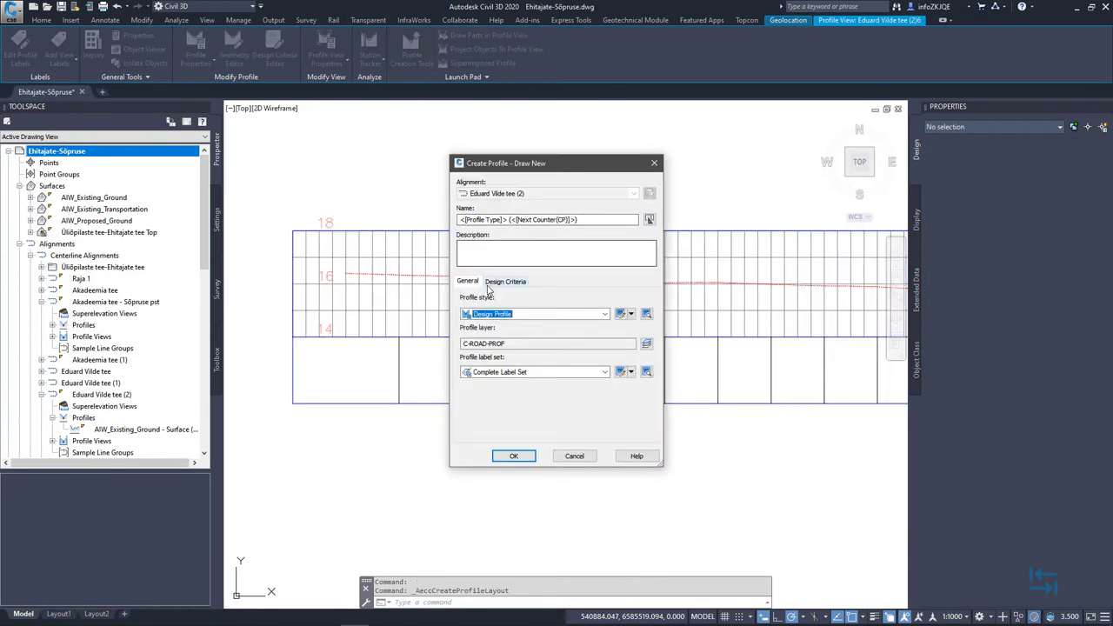
left_click(514, 456)
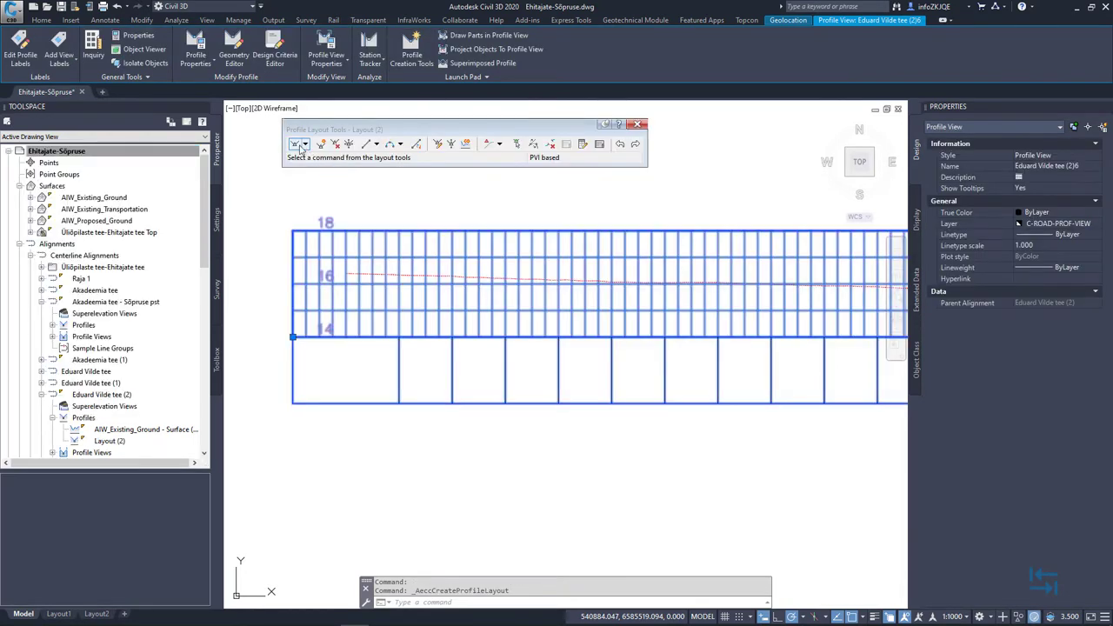
left_click(304, 144)
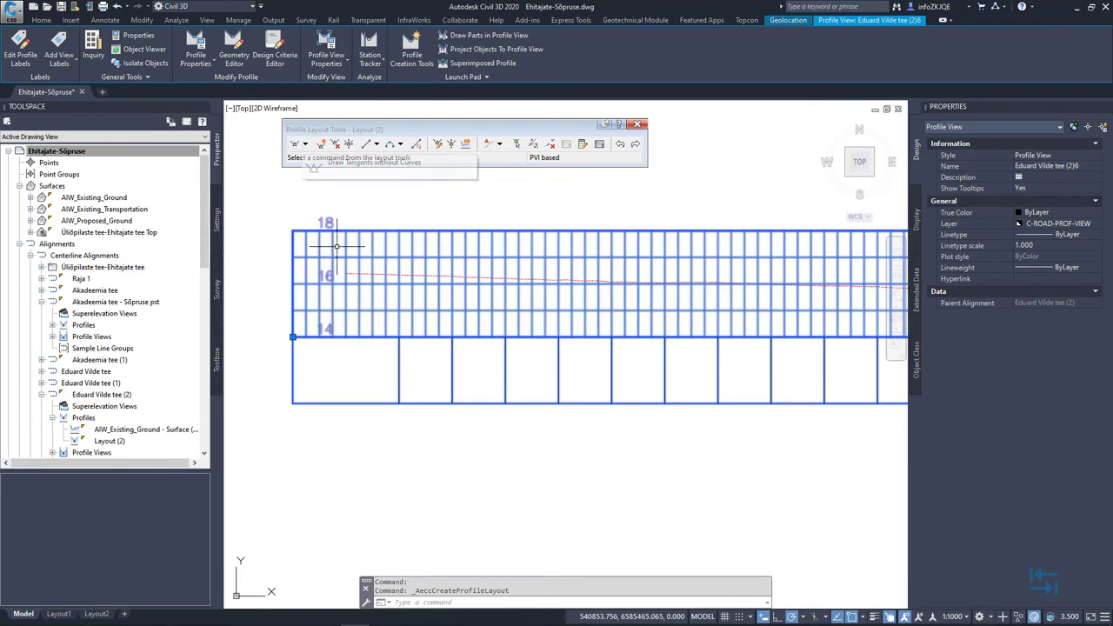
left_click(335, 166)
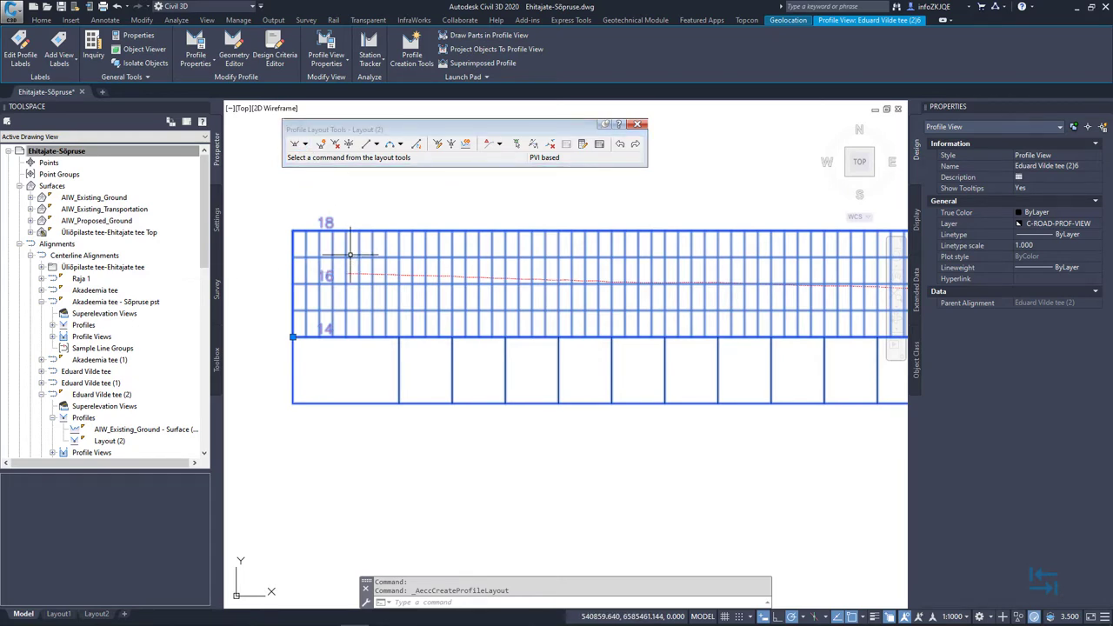
key("Escape")
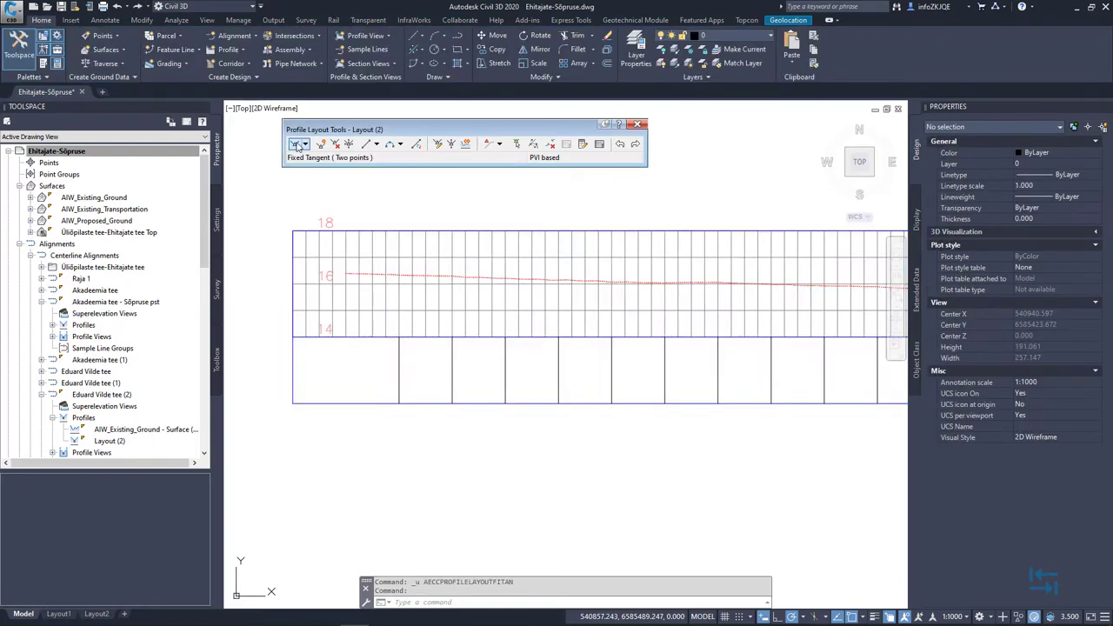
- Draw the design profile's tangents with object snap off, slightly above existing ground, from its start through one intermediate PVI to its end
left_click(295, 146)
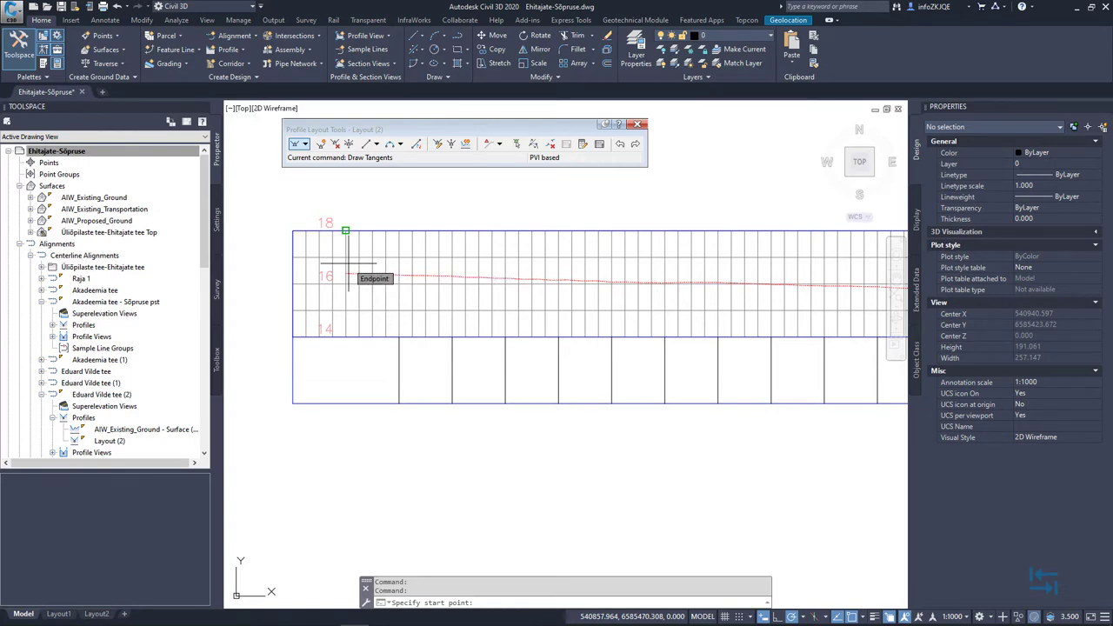
left_click(852, 618)
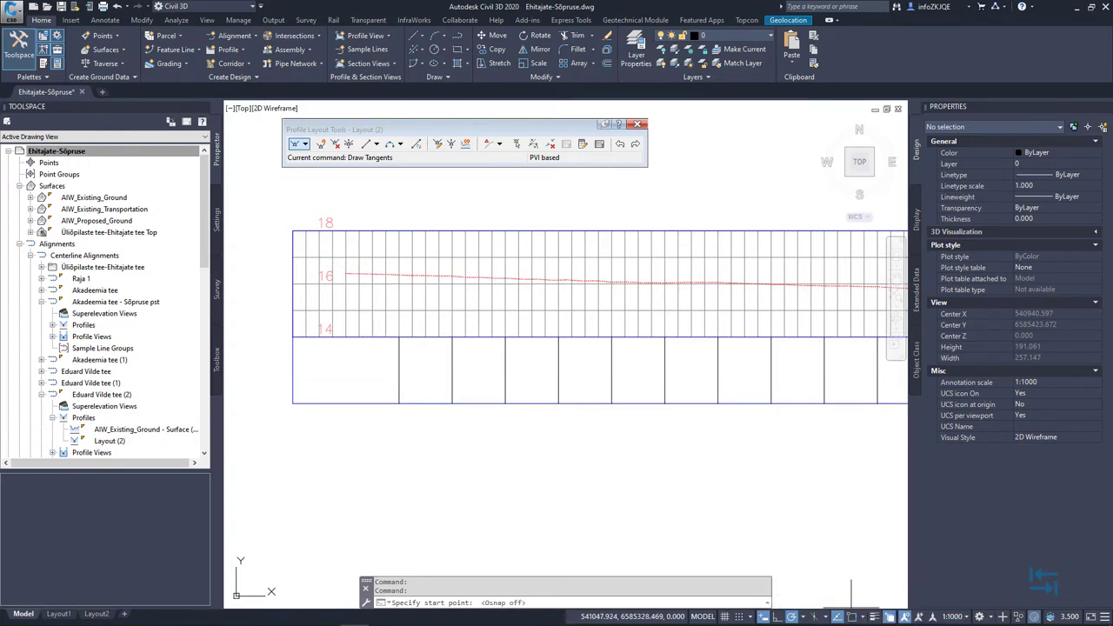
left_click(348, 261)
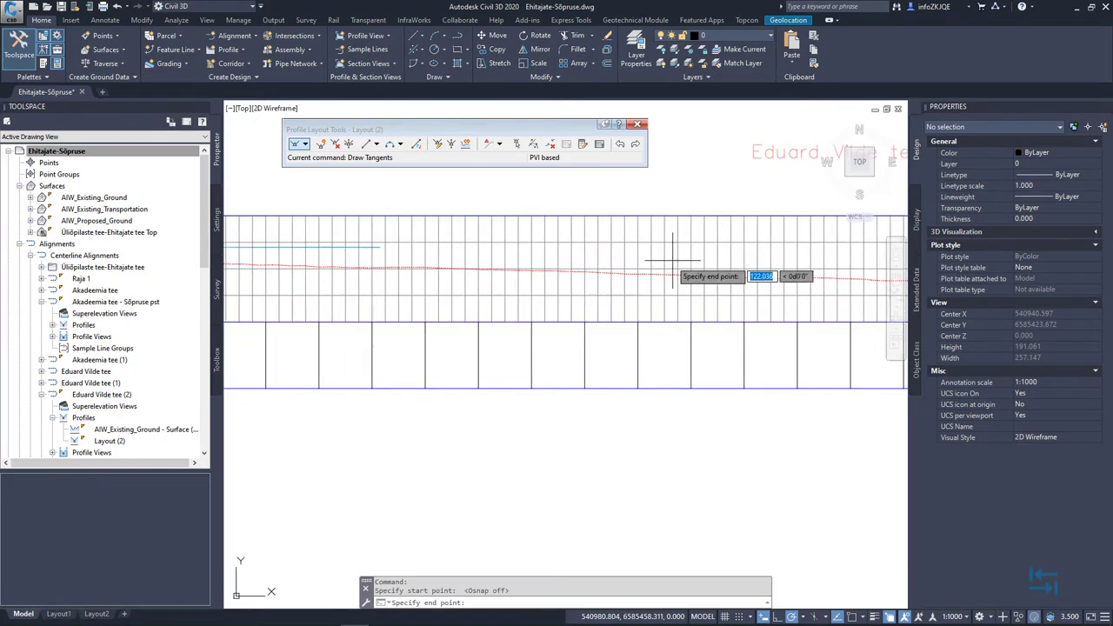
middle_click_drag(672, 259, 627, 258)
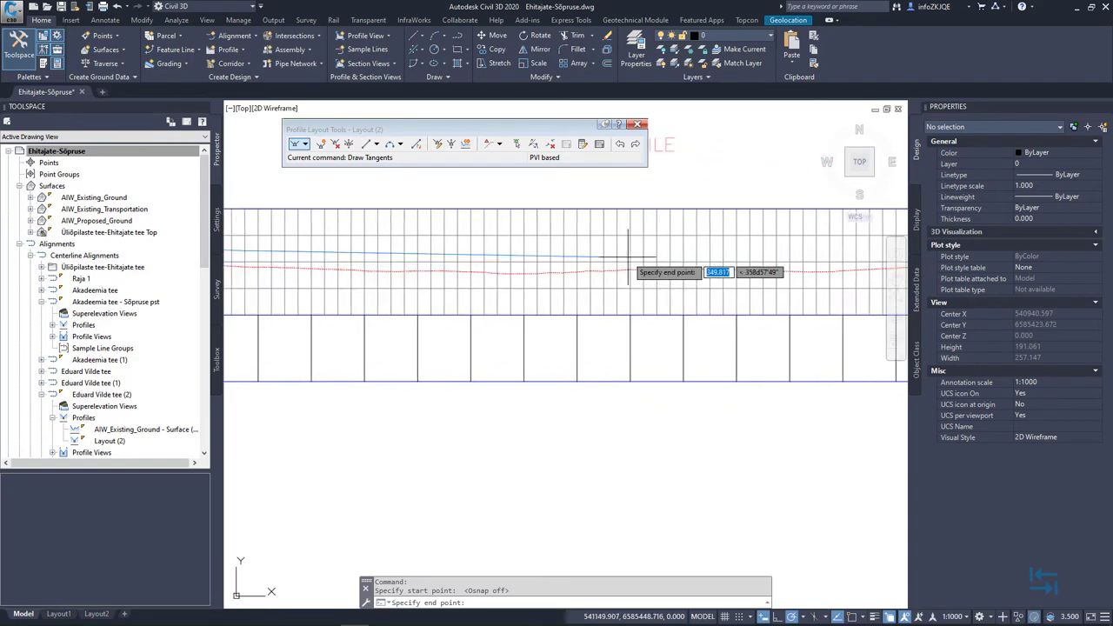
left_click(624, 258)
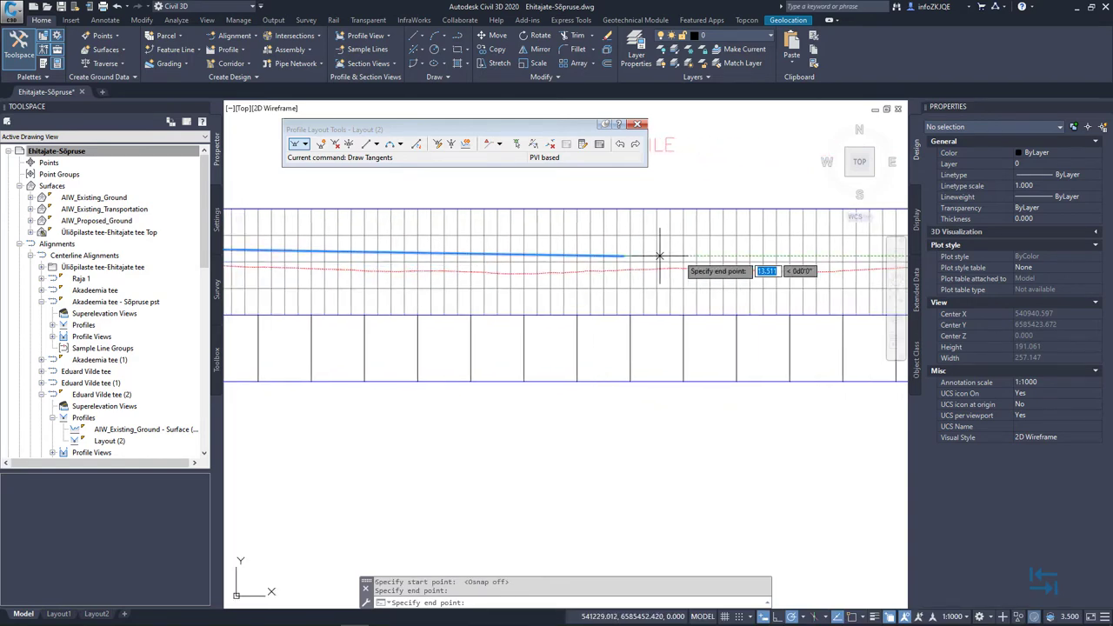
middle_click_drag(872, 254, 225, 285)
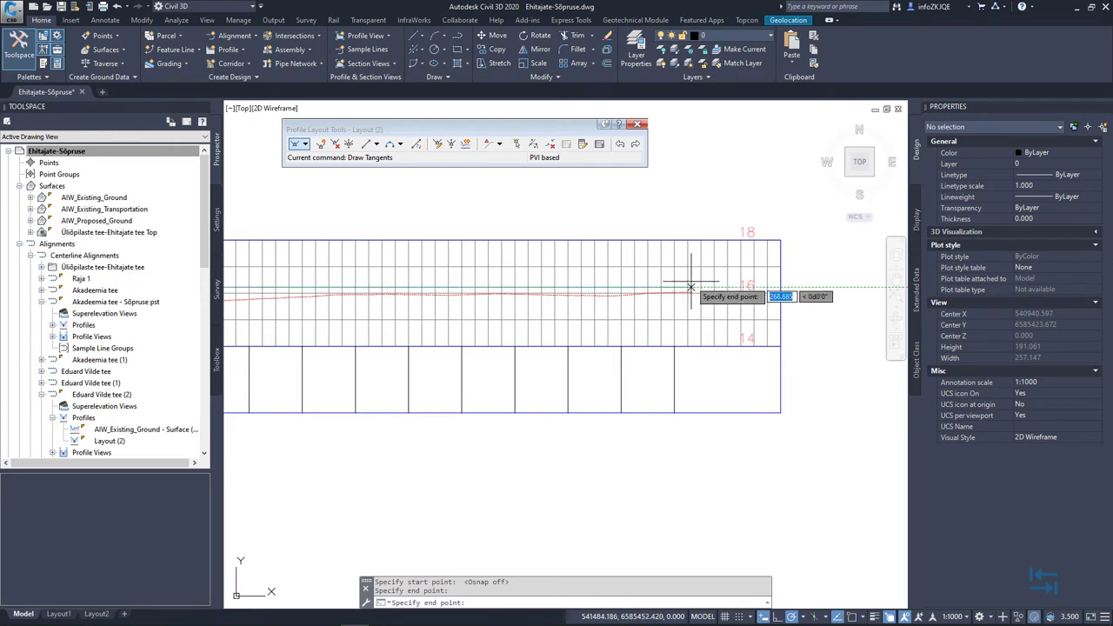
left_click(690, 287)
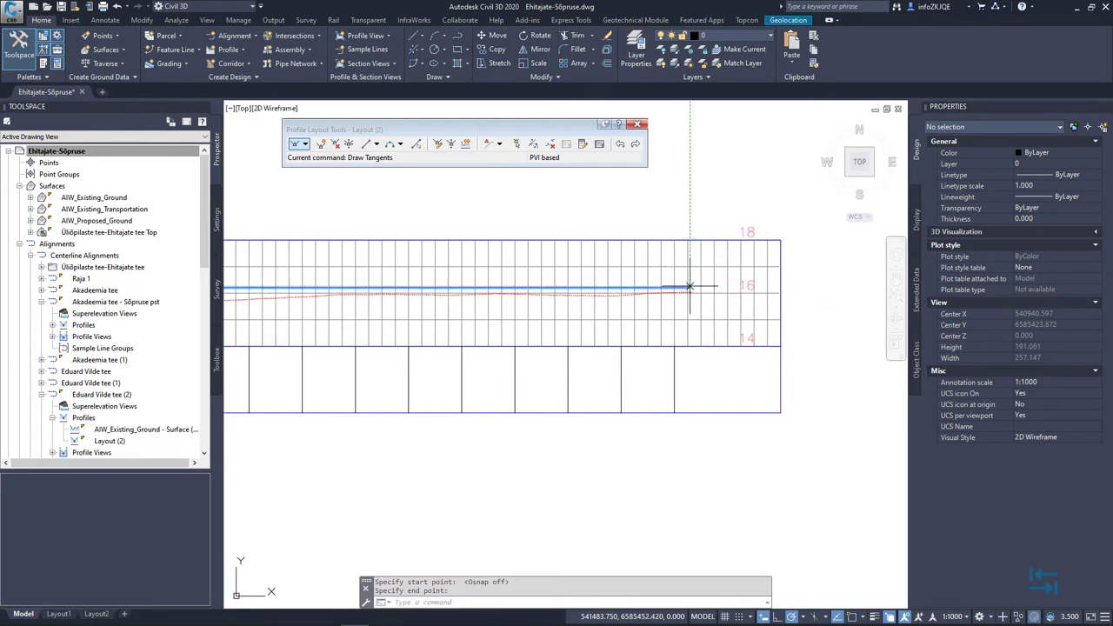
key("Escape")
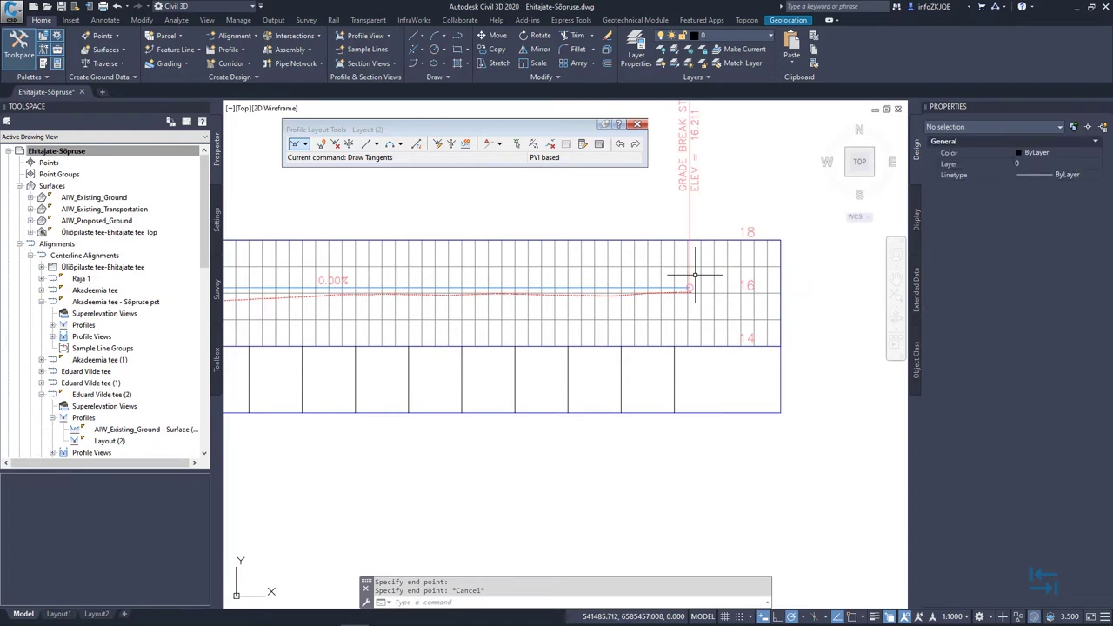
- Examine the new layout profile against the existing ground, including its grade and grade break labels along the whole profile view
scroll(474, 300, "down", 4)
scroll(663, 311, "up", 2)
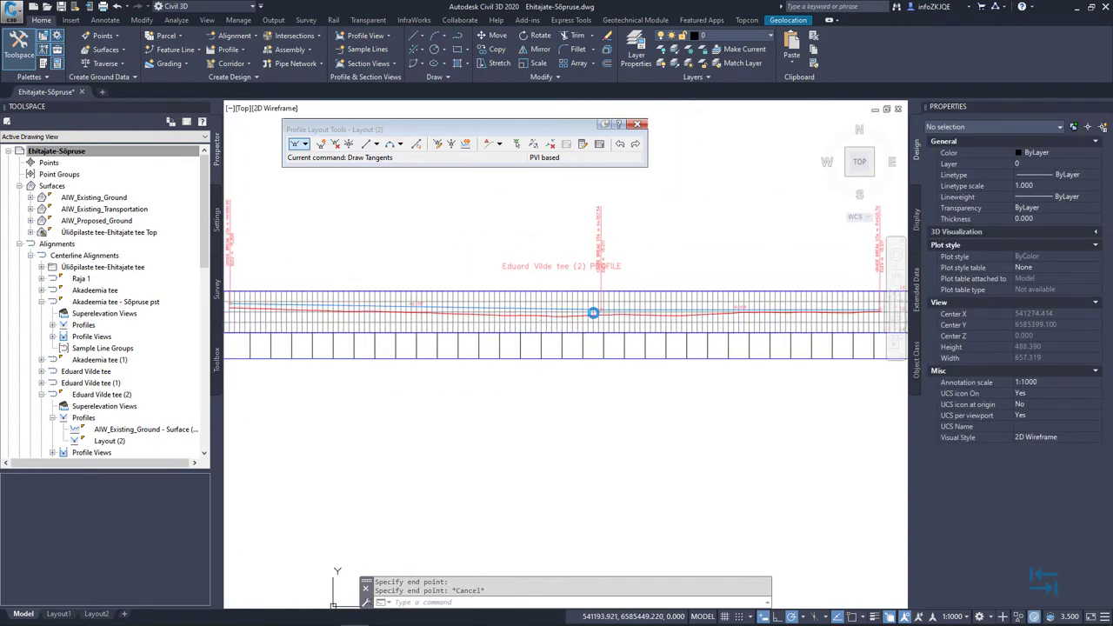
middle_click_drag(708, 318, 559, 313)
scroll(559, 313, "up", 4)
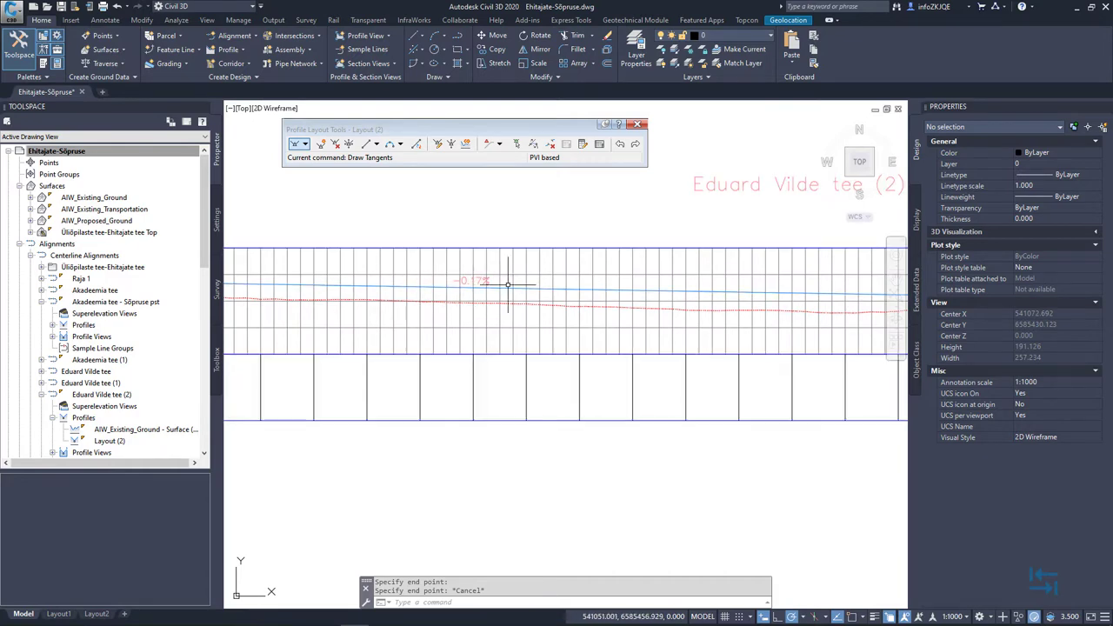
middle_click_drag(549, 289, 713, 319)
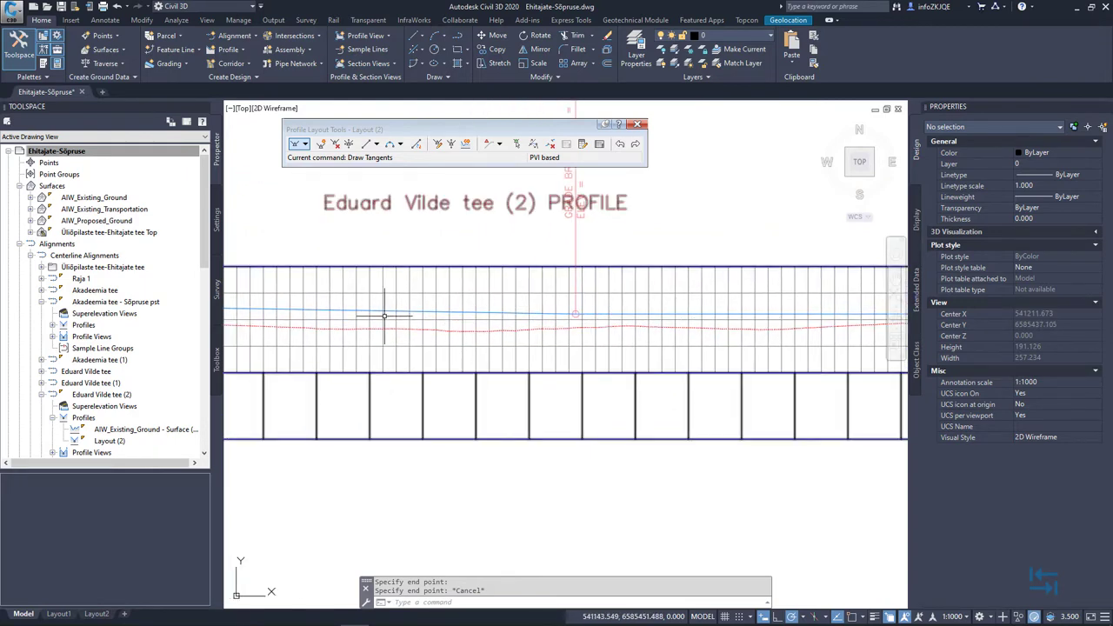
scroll(385, 318, "down", 4)
middle_click_drag(465, 318, 682, 332)
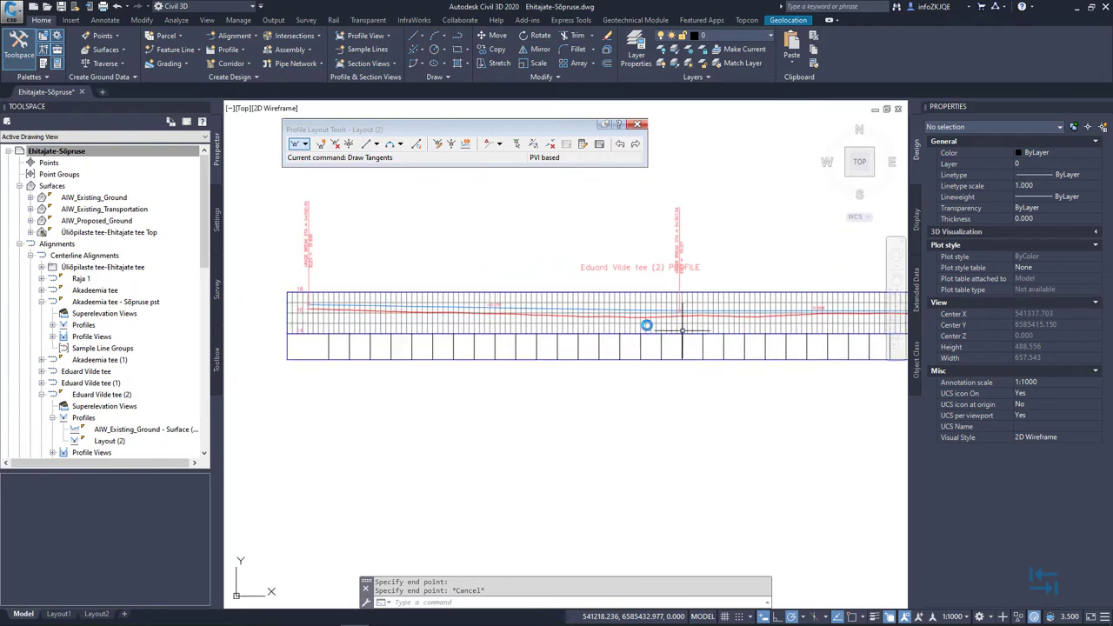
scroll(300, 315, "up", 6)
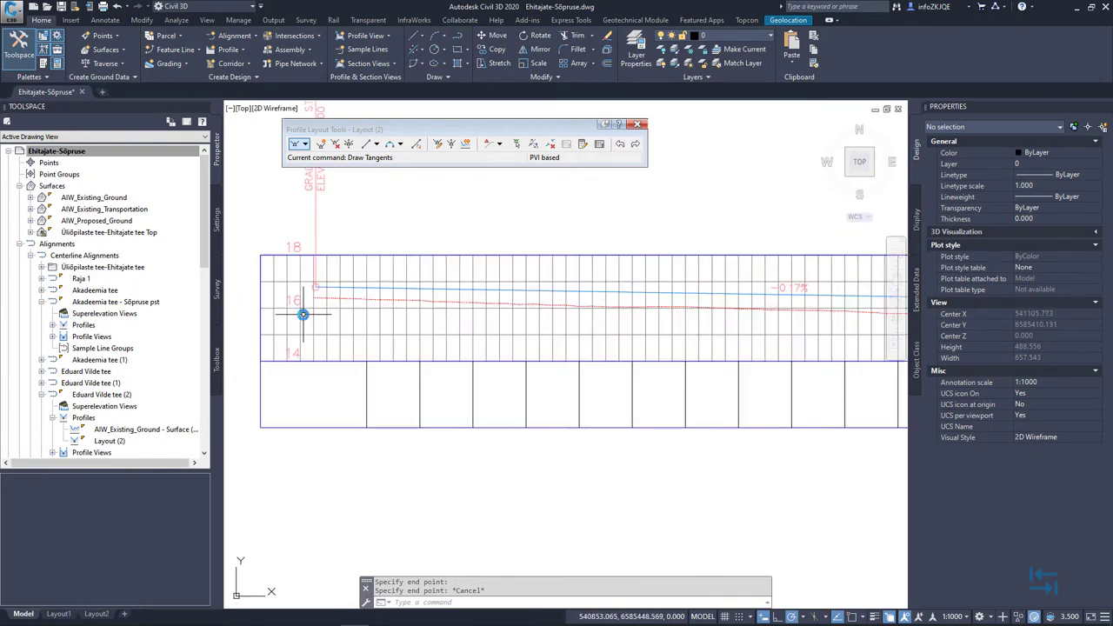
left_click(357, 260)
key("Escape")
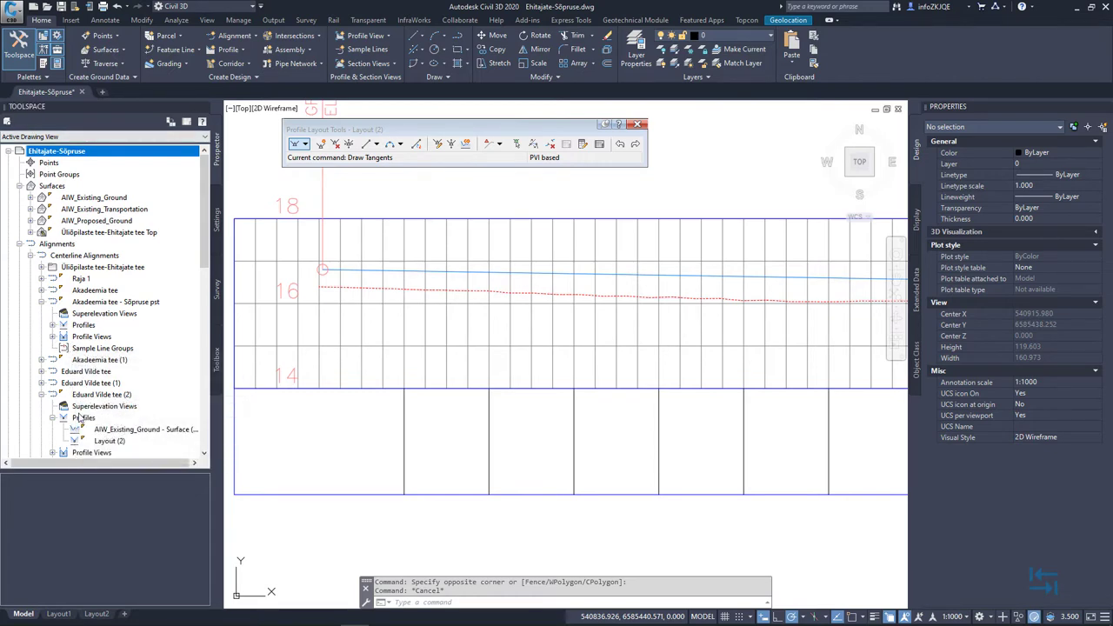
- Rename the layout profile as Vilde tee Profile and close the profile layout tools
left_click(372, 270)
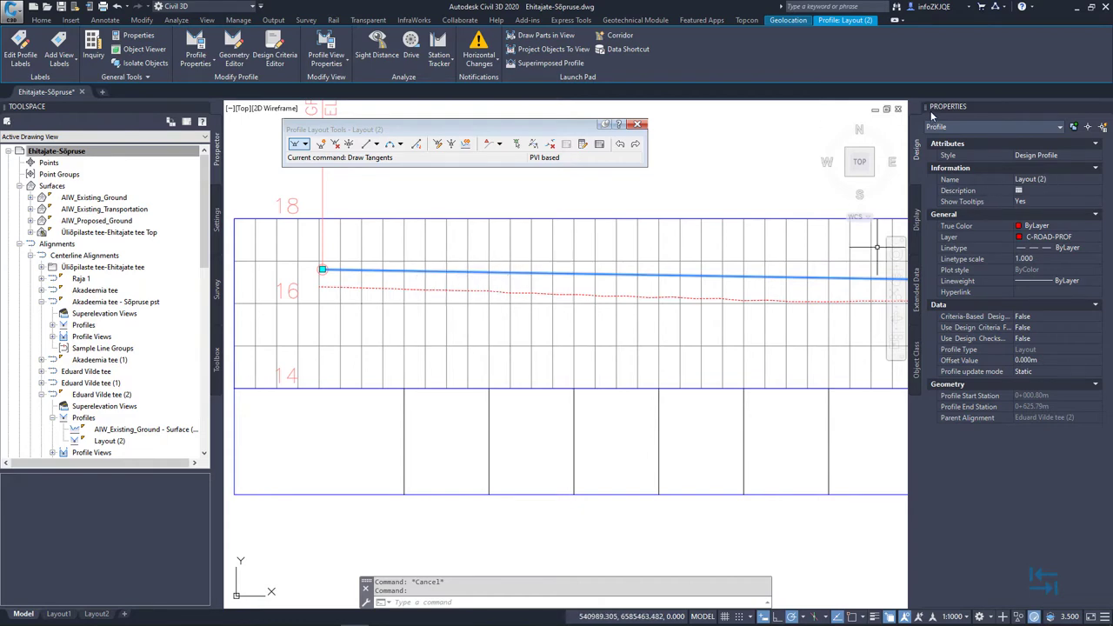
left_click(1051, 180)
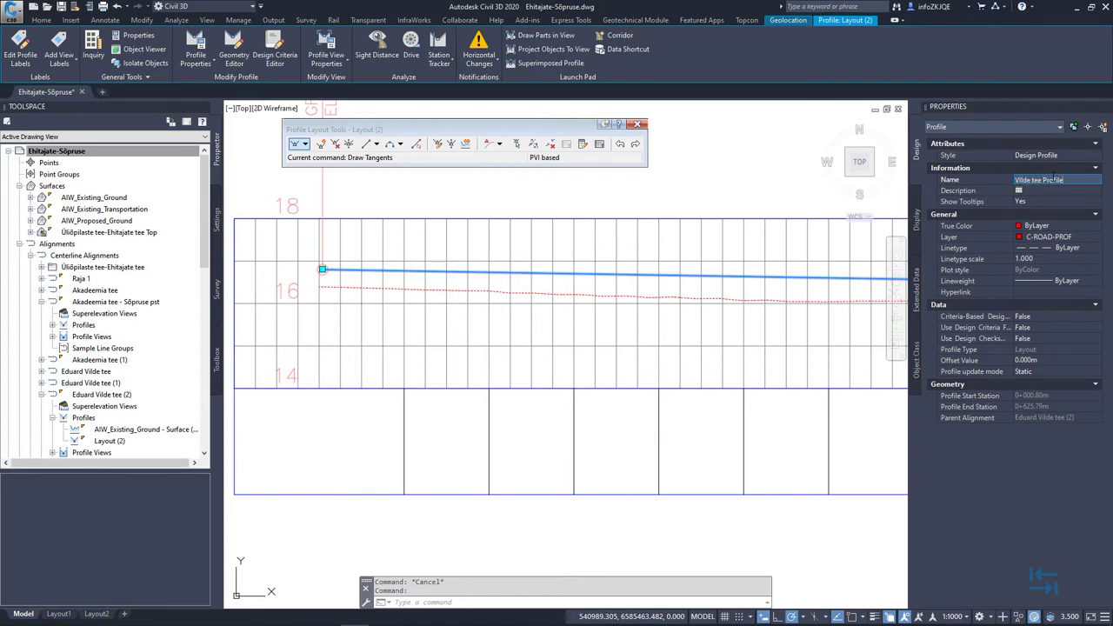
left_click(905, 200)
key("Escape")
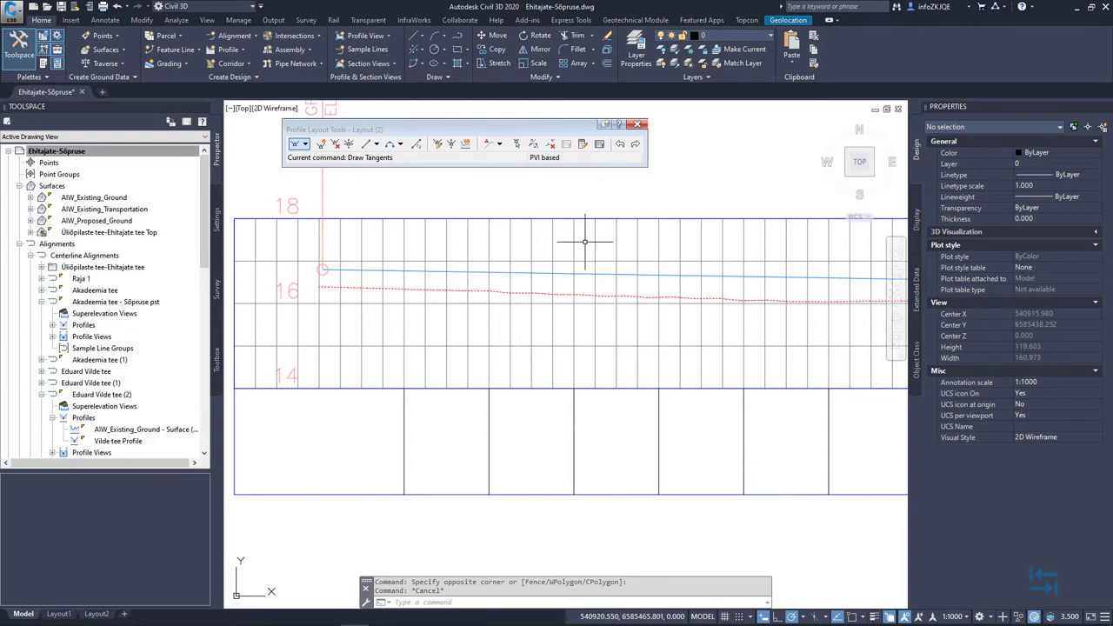
left_click(640, 127)
- Create an assembly named Vilde tee of type Other, with Basic style and All Codes, in the empty area above the site plan
scroll(333, 291, "down", 10)
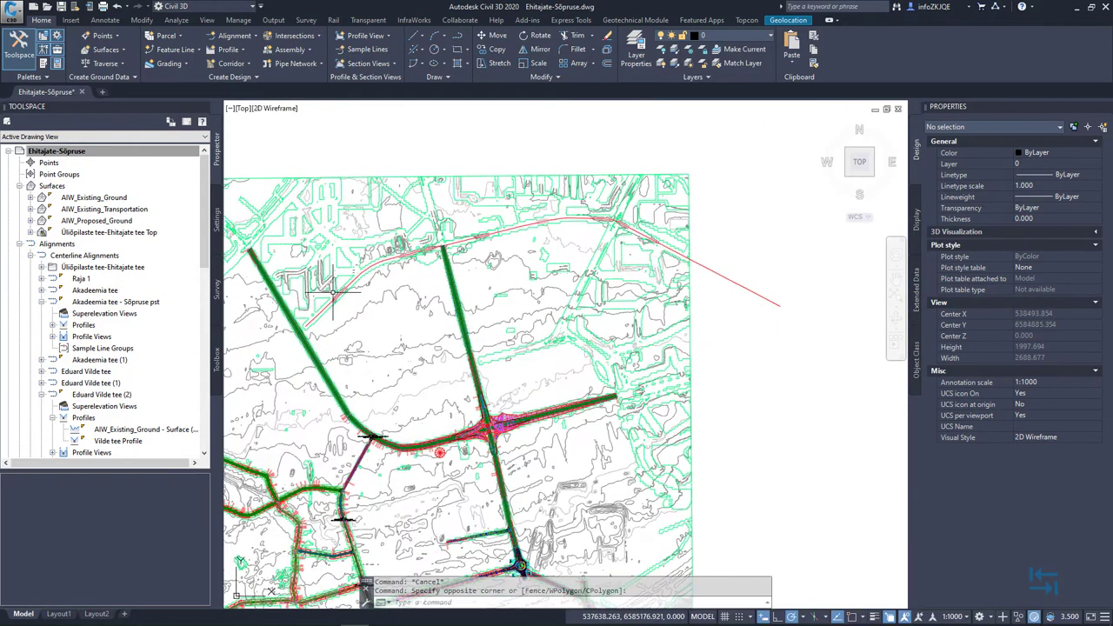
scroll(333, 292, "down", 2)
middle_click_drag(487, 261, 505, 409)
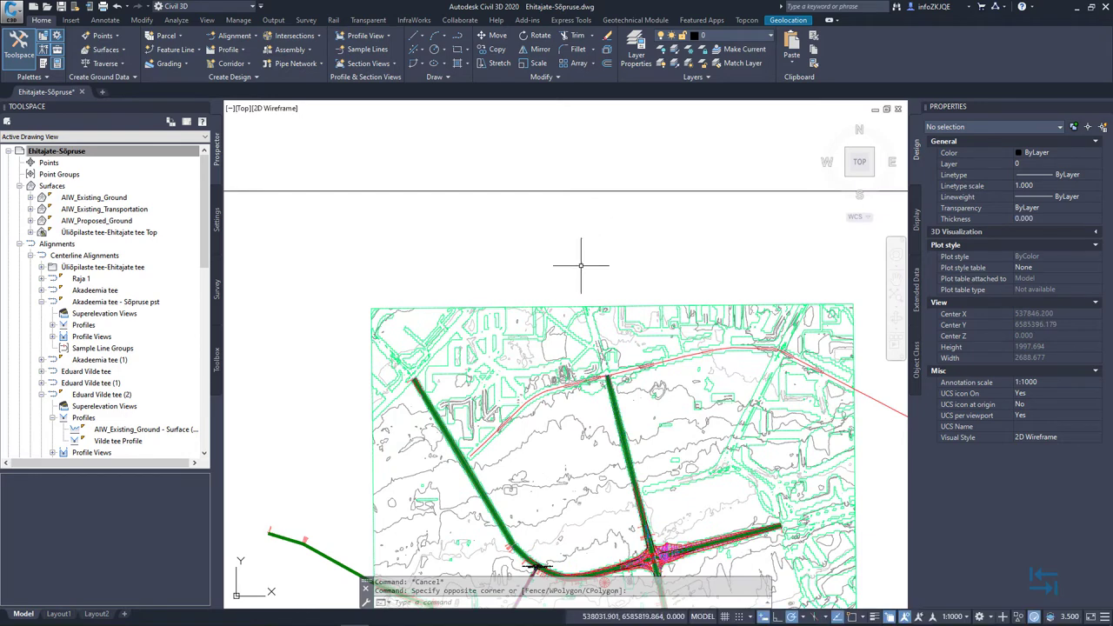
middle_click_drag(581, 265, 555, 296)
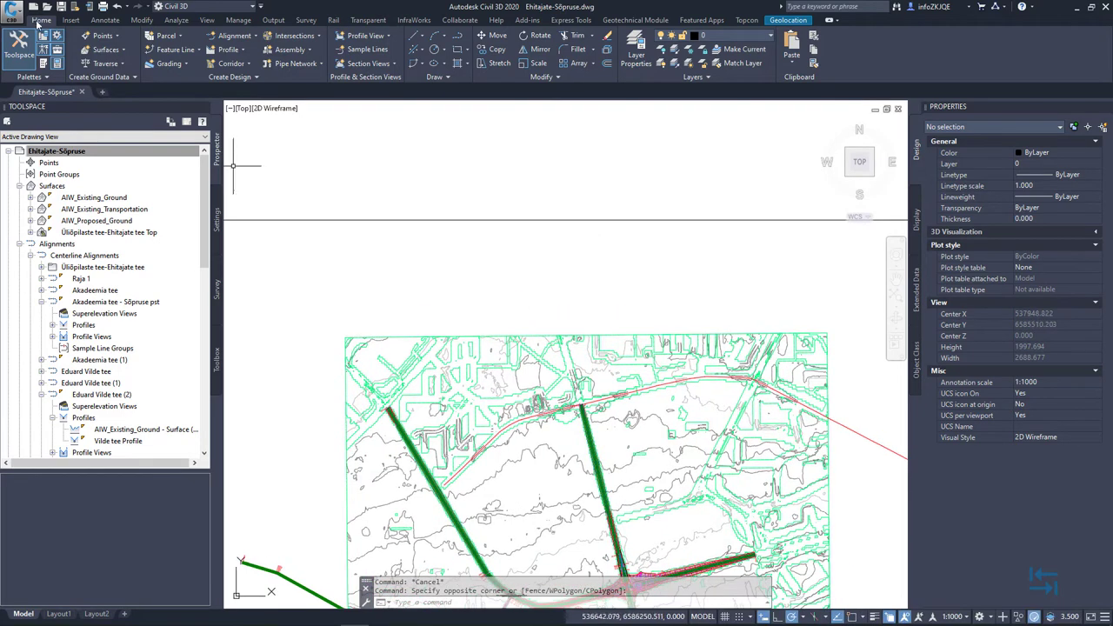
left_click(303, 54)
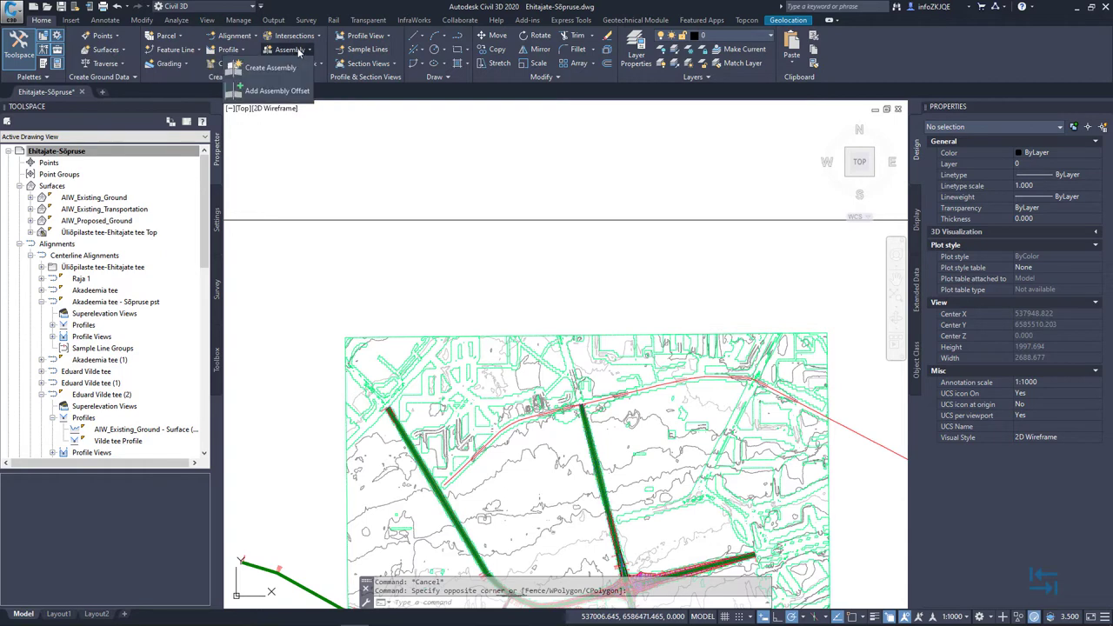
left_click(267, 69)
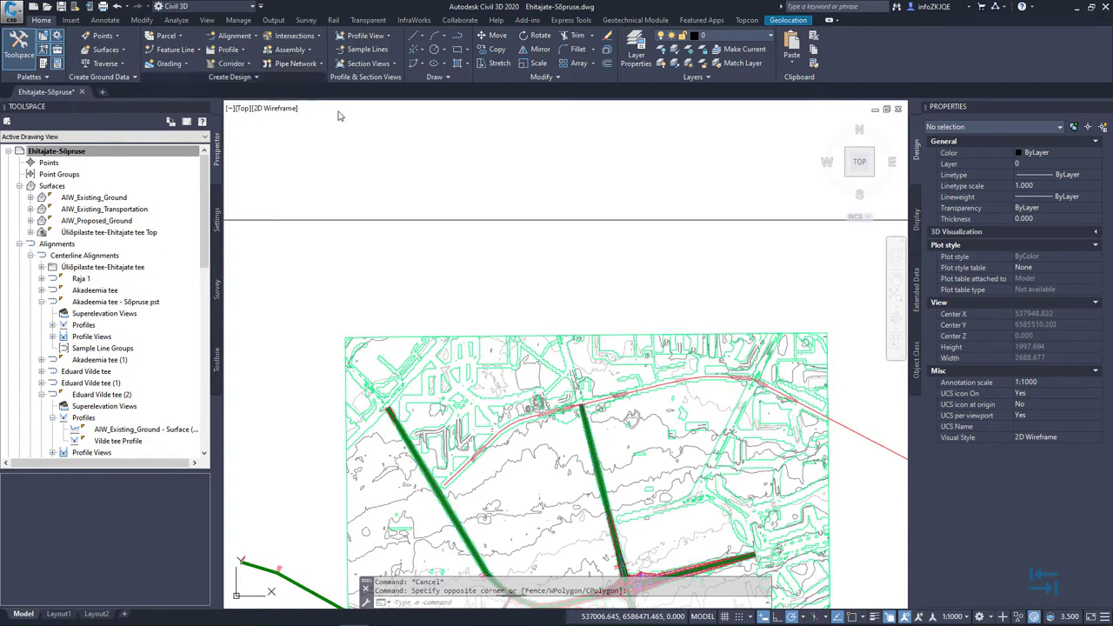
type("Vilde tee")
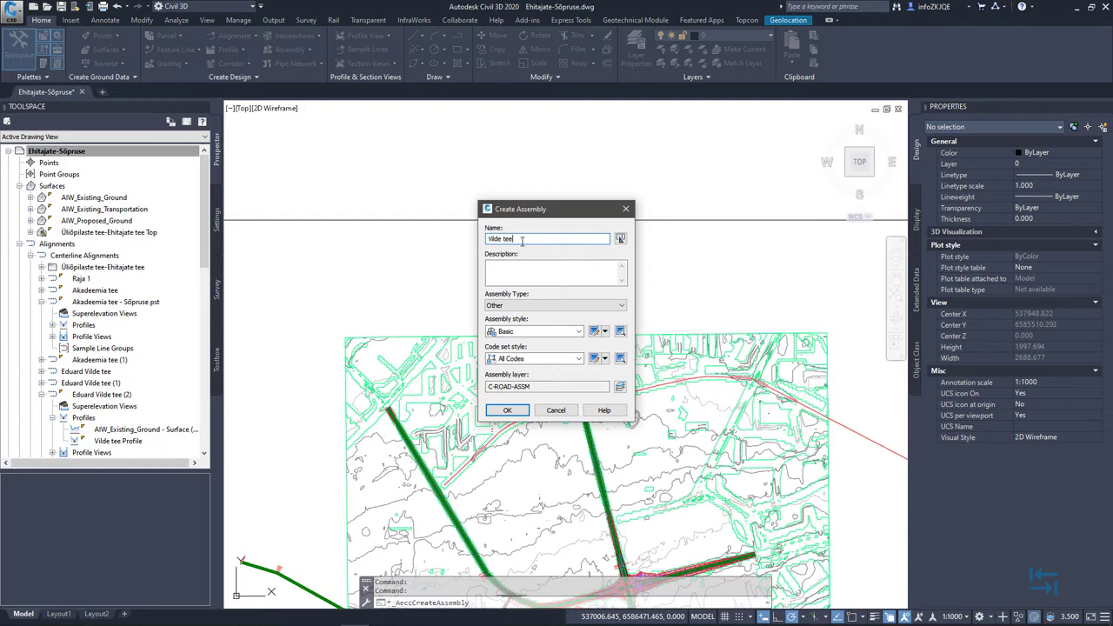
left_click(508, 410)
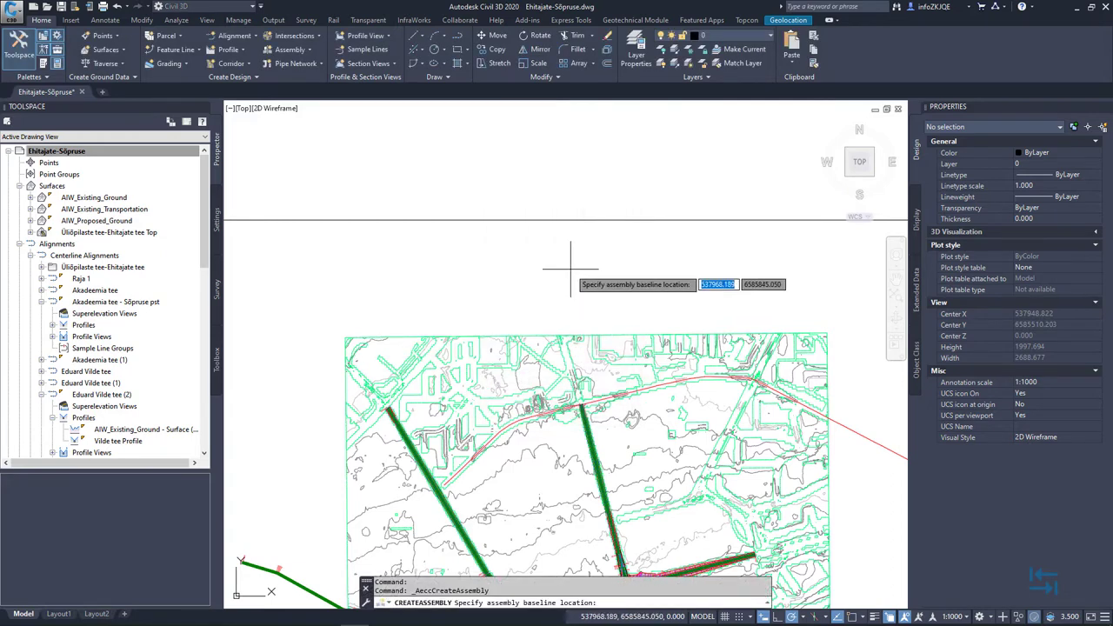
left_click(574, 276)
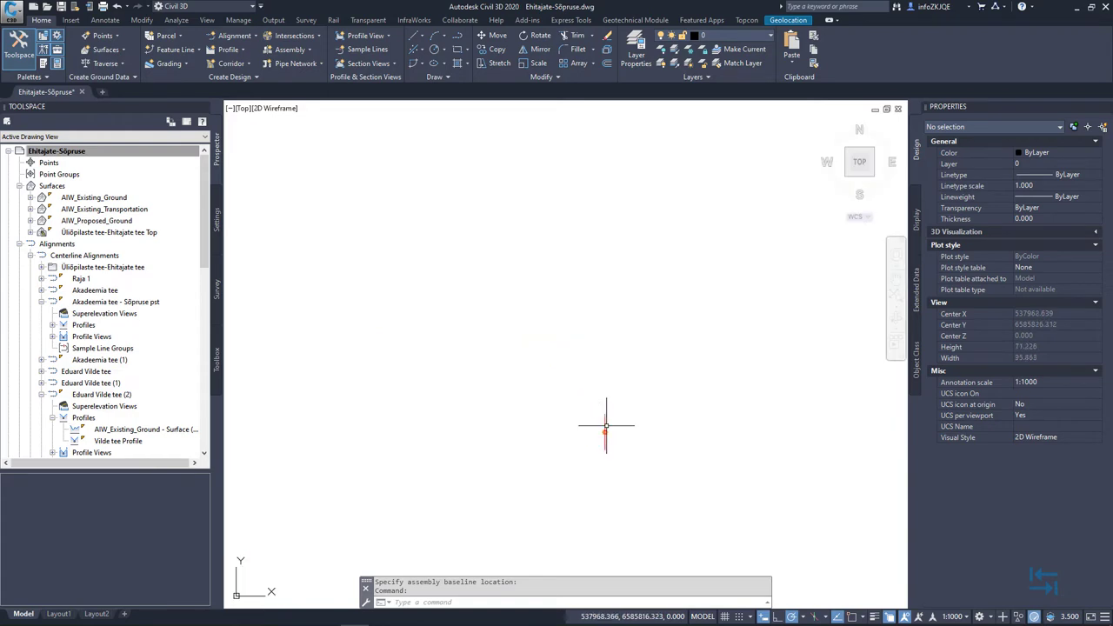
- Open the tool palettes with the metric subassemblies and enlarge them to list more of the available assemblies
scroll(626, 288, "down", 6)
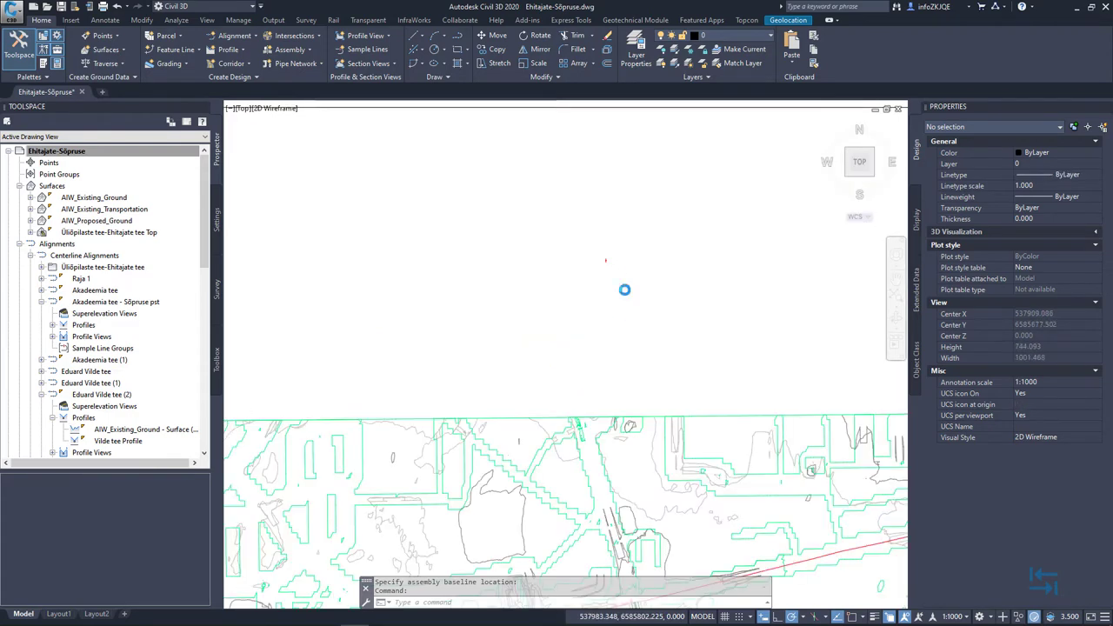
scroll(596, 266, "up", 15)
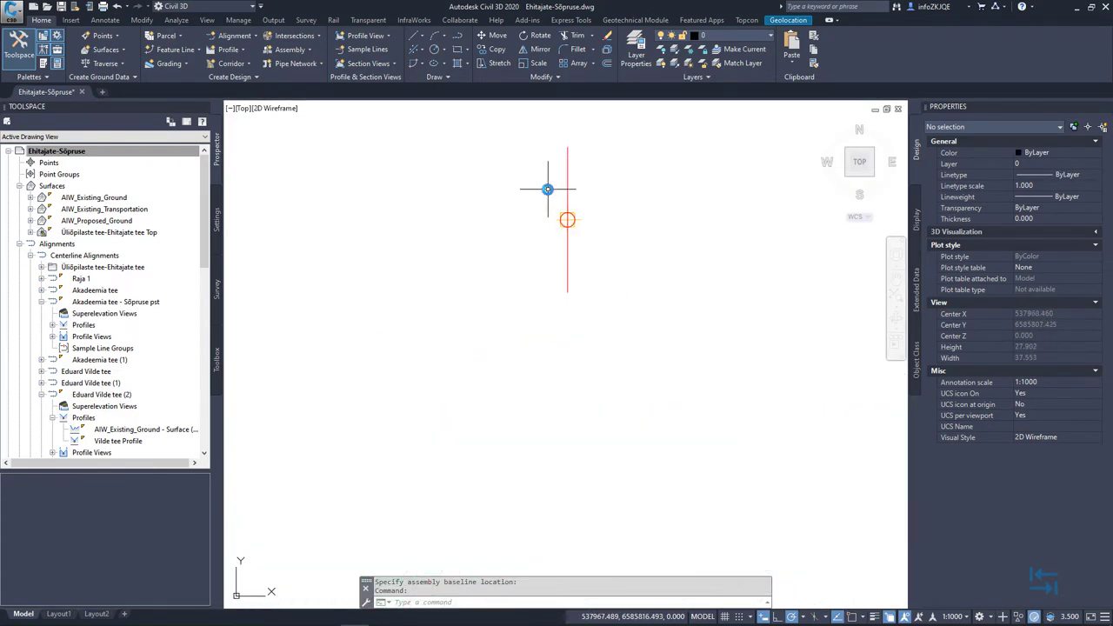
mouse_move(597, 265)
middle_mouse_down()
mouse_move(655, 224)
mouse_move(530, 248)
mouse_move(539, 257)
middle_mouse_up()
scroll(529, 251, "down", 2)
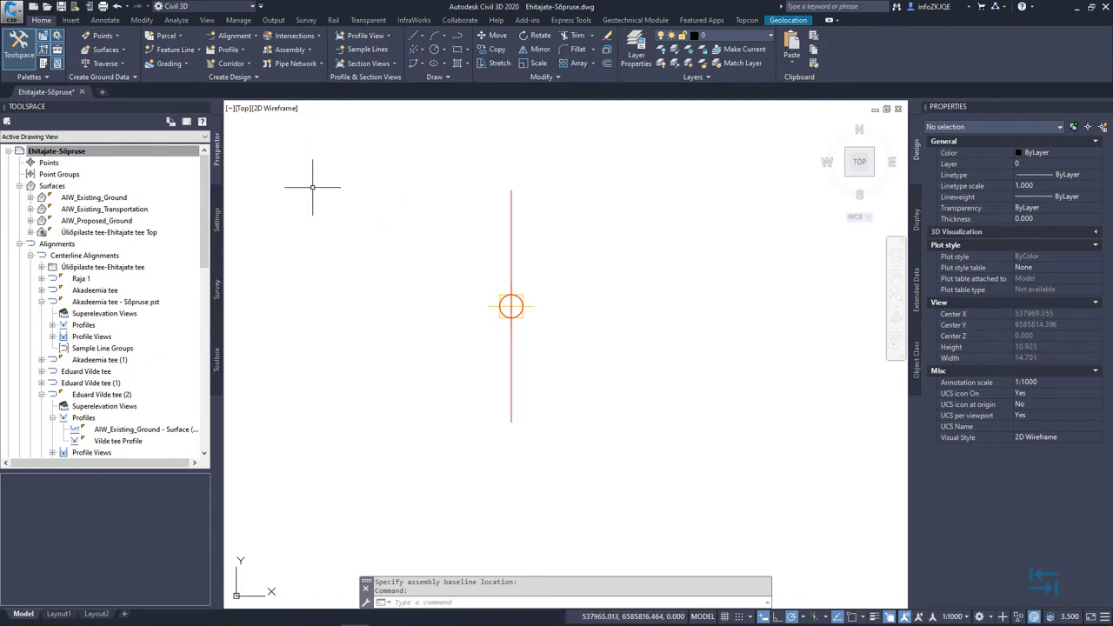
left_click(206, 20)
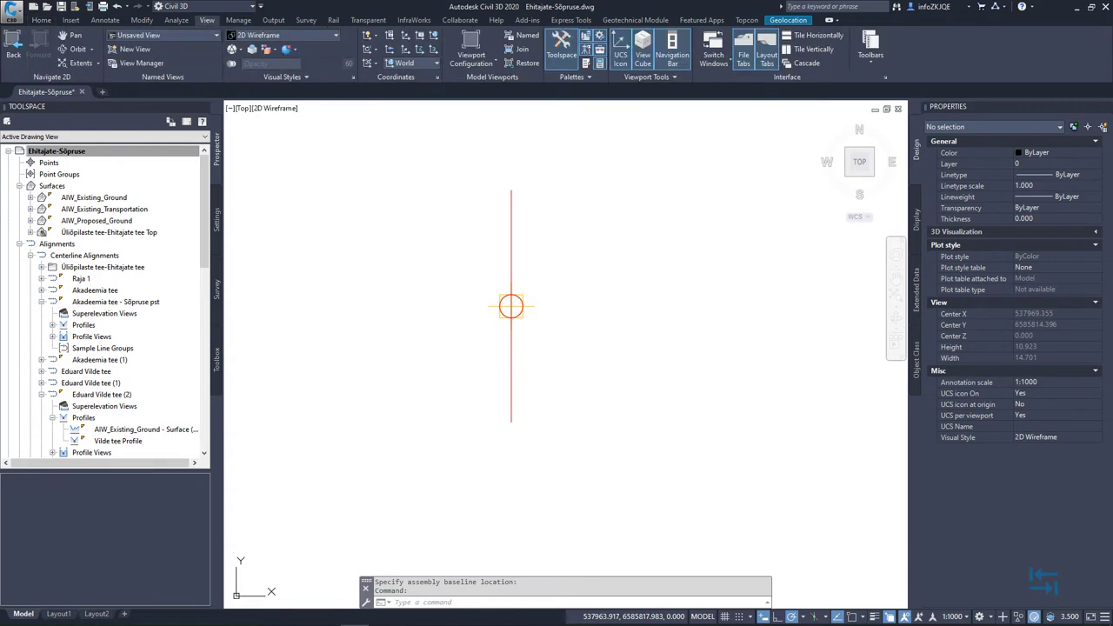
left_click(587, 66)
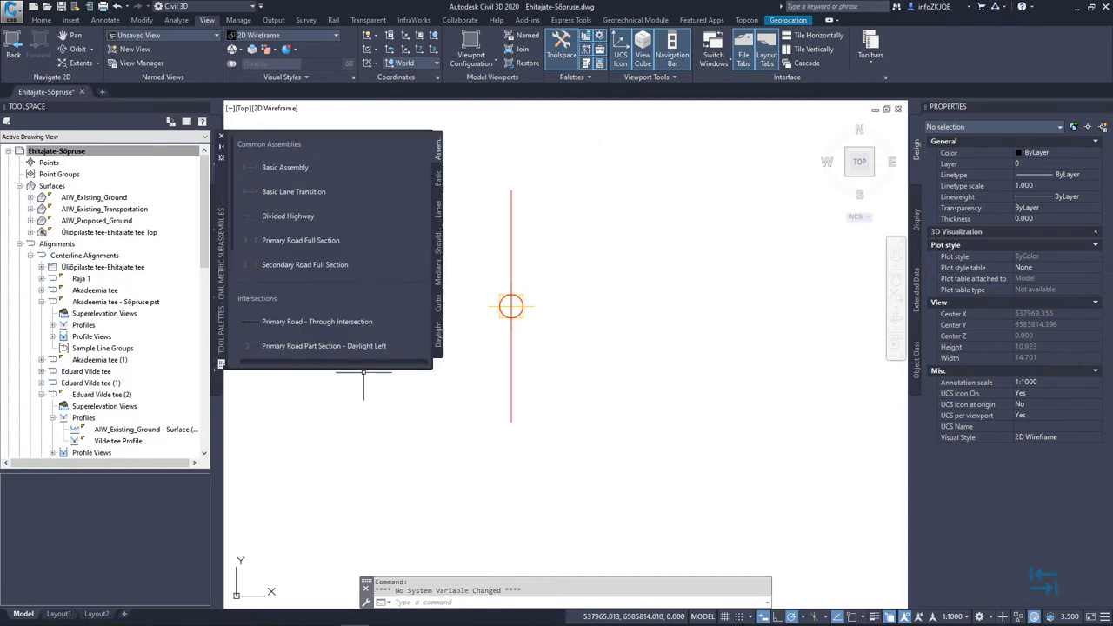
left_click_drag(361, 408, 356, 520)
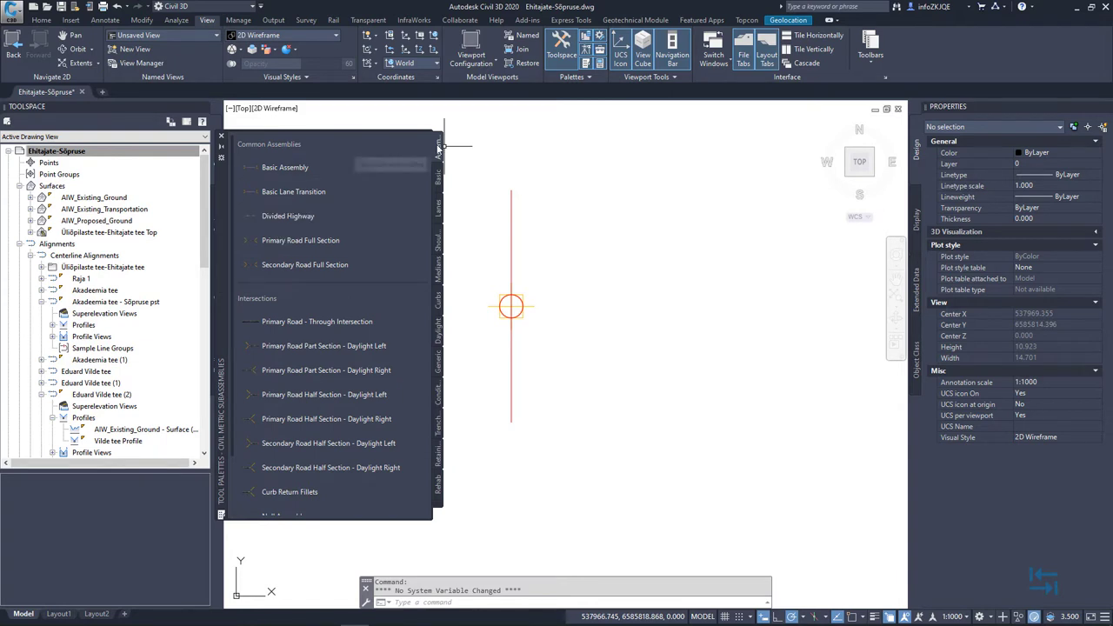
- Place the predefined Basic Assembly in the empty area east of the Vilde tee assembly baseline
left_click(287, 168)
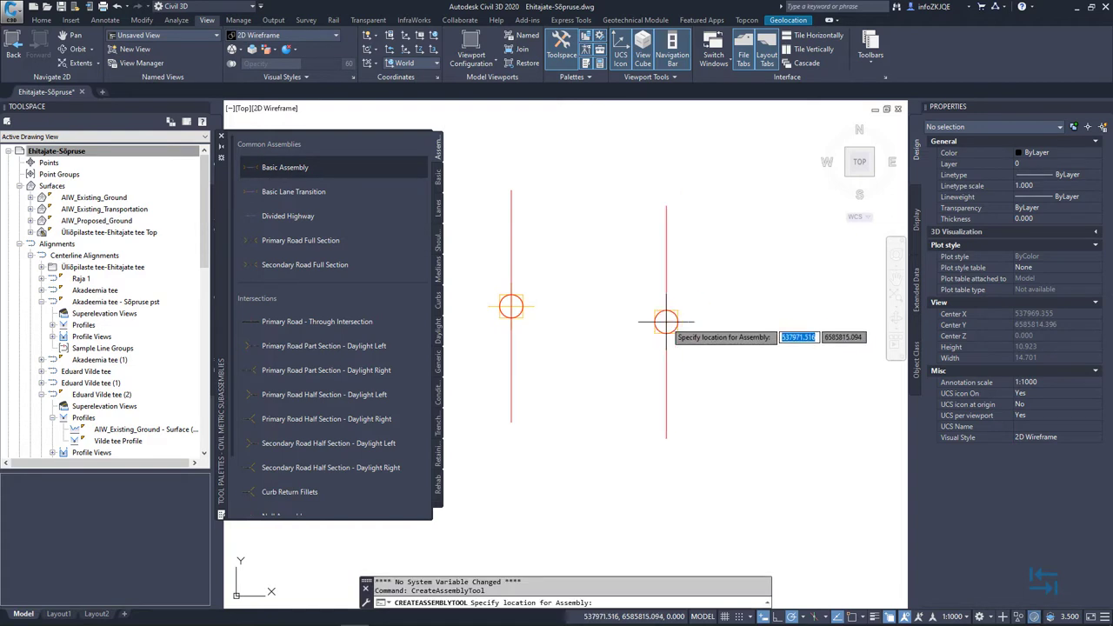
scroll(691, 310, "down", 5)
scroll(673, 311, "up", 2)
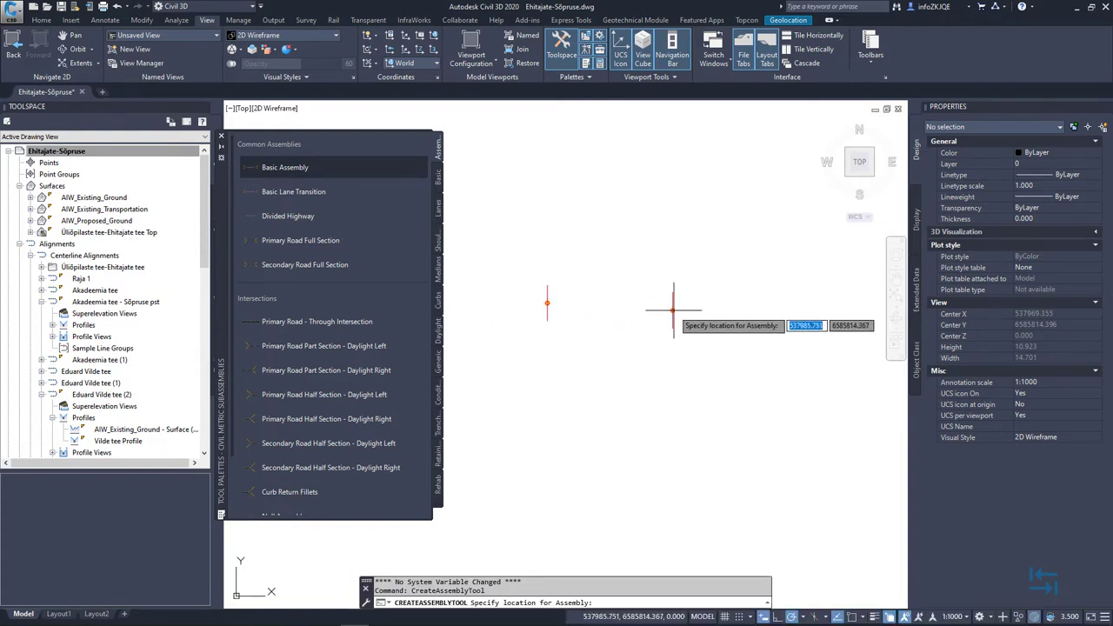
left_click(741, 306)
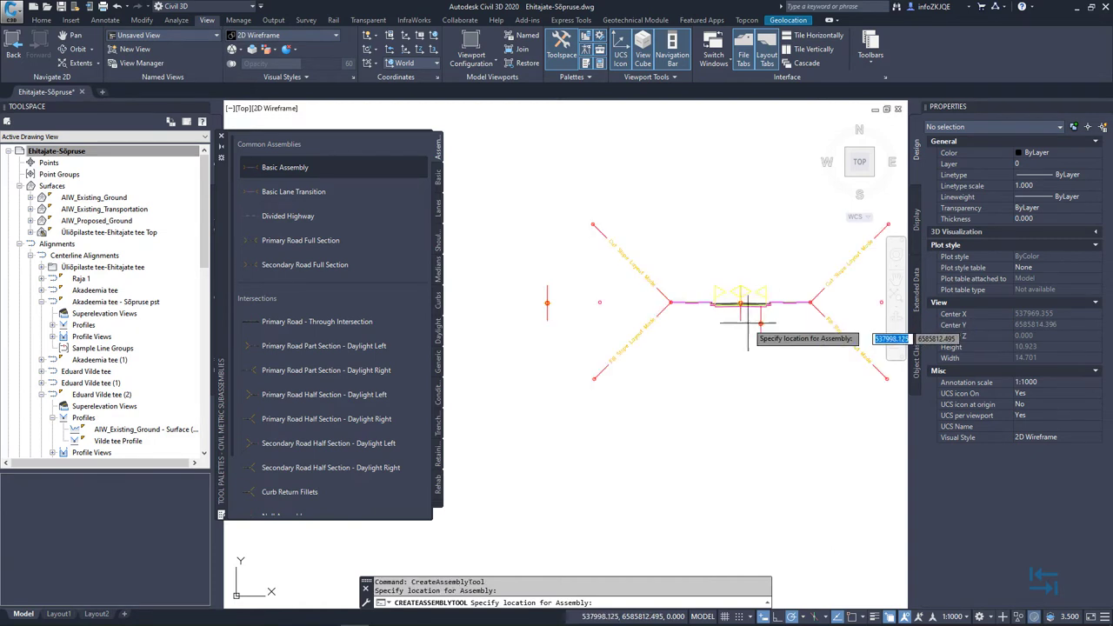
key("Escape")
left_click(42, 20)
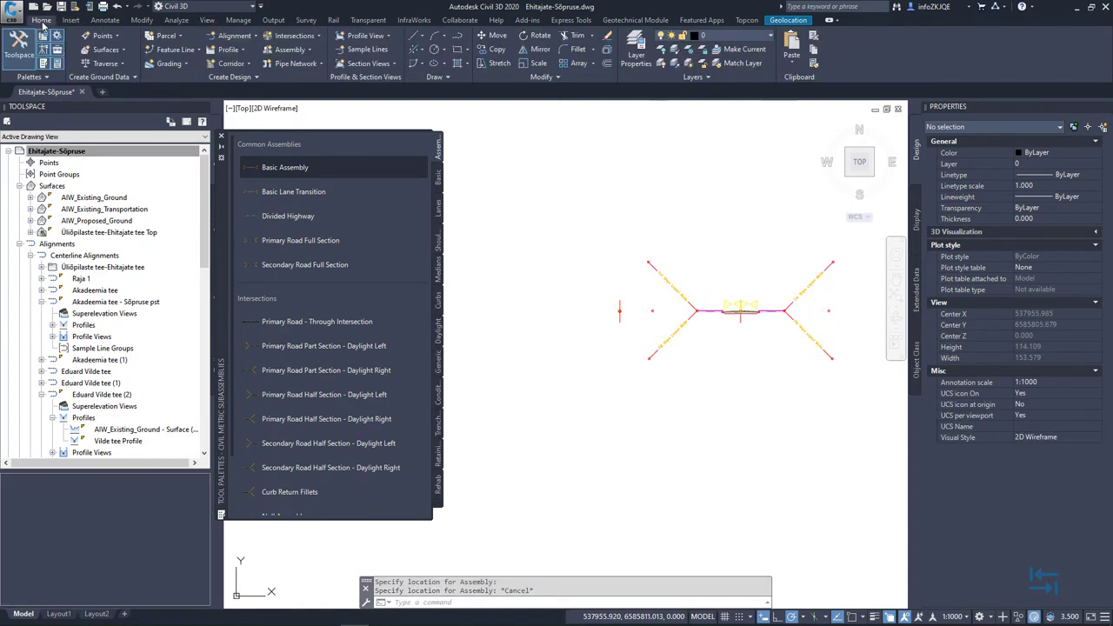
left_click(300, 51)
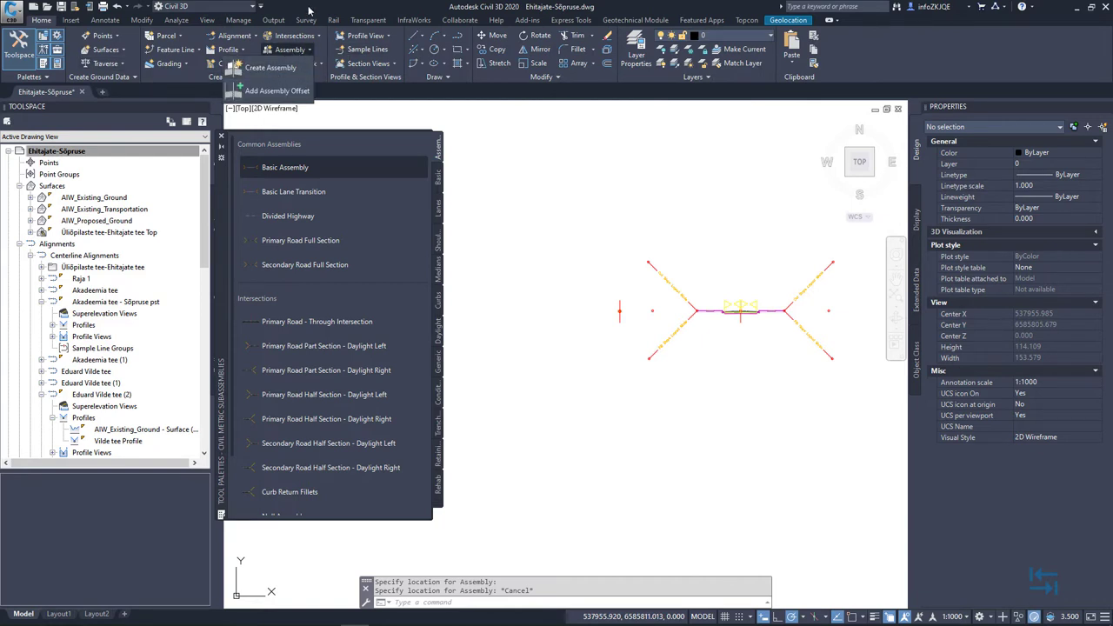
- Add a 3.6 m wide BasicLane subassembly to each side of the Vilde tee assembly's baseline
scroll(635, 313, "up", 2)
scroll(635, 313, "up", 6)
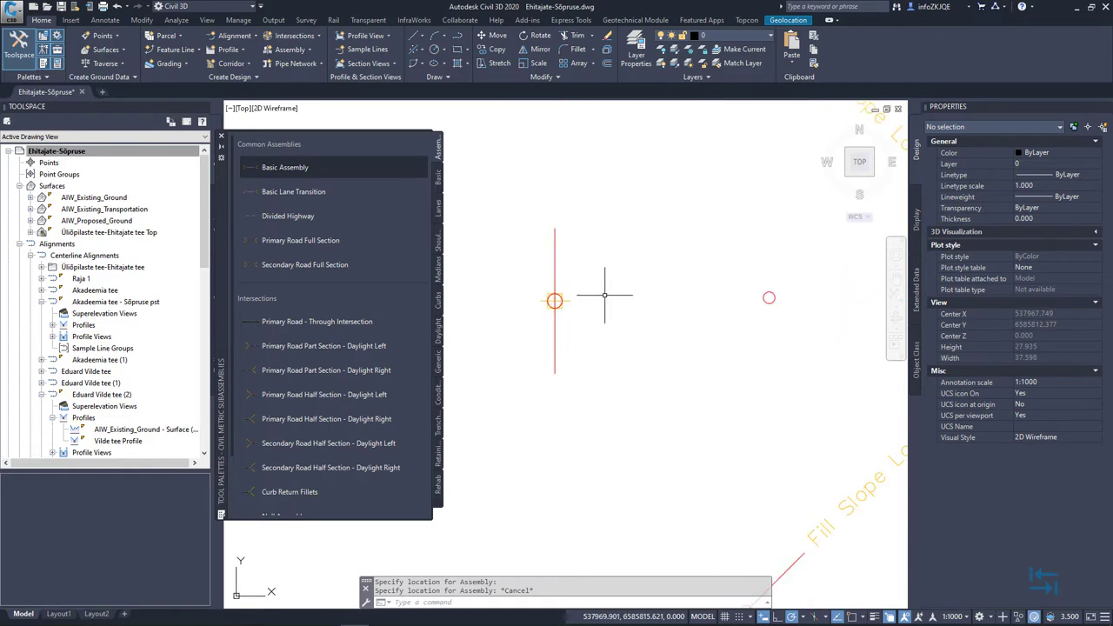
left_click(437, 178)
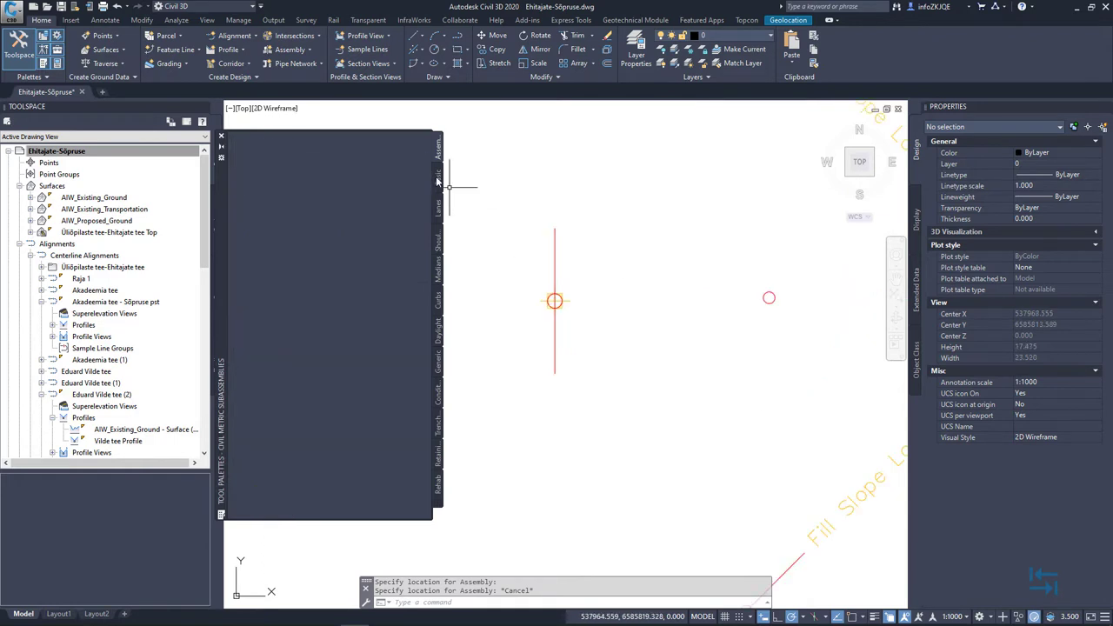
left_click(437, 206)
left_click(438, 178)
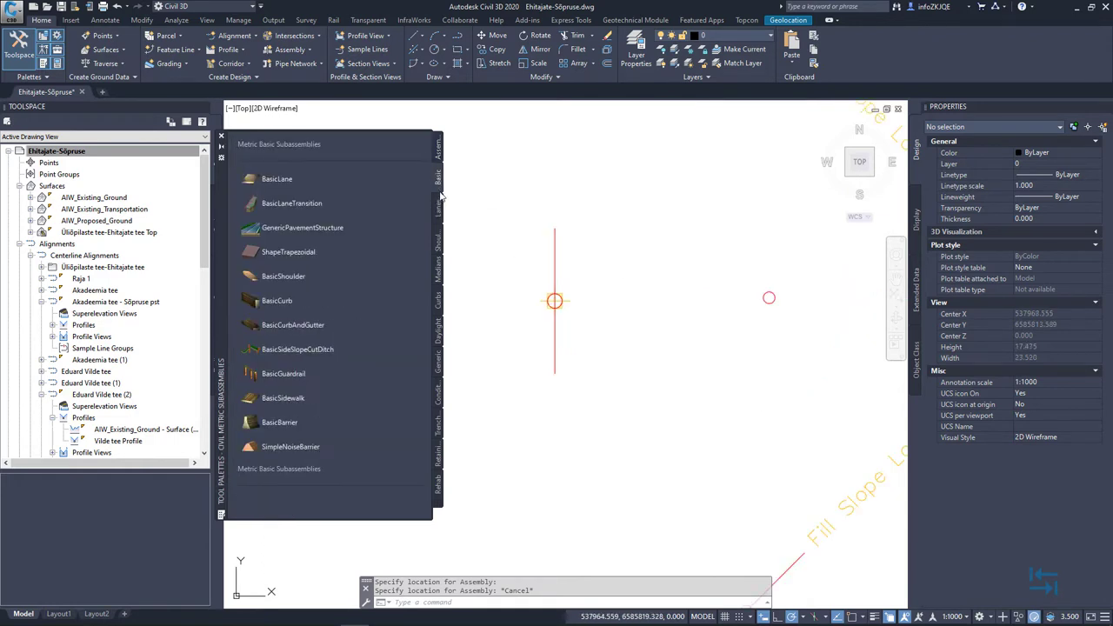
left_click(275, 180)
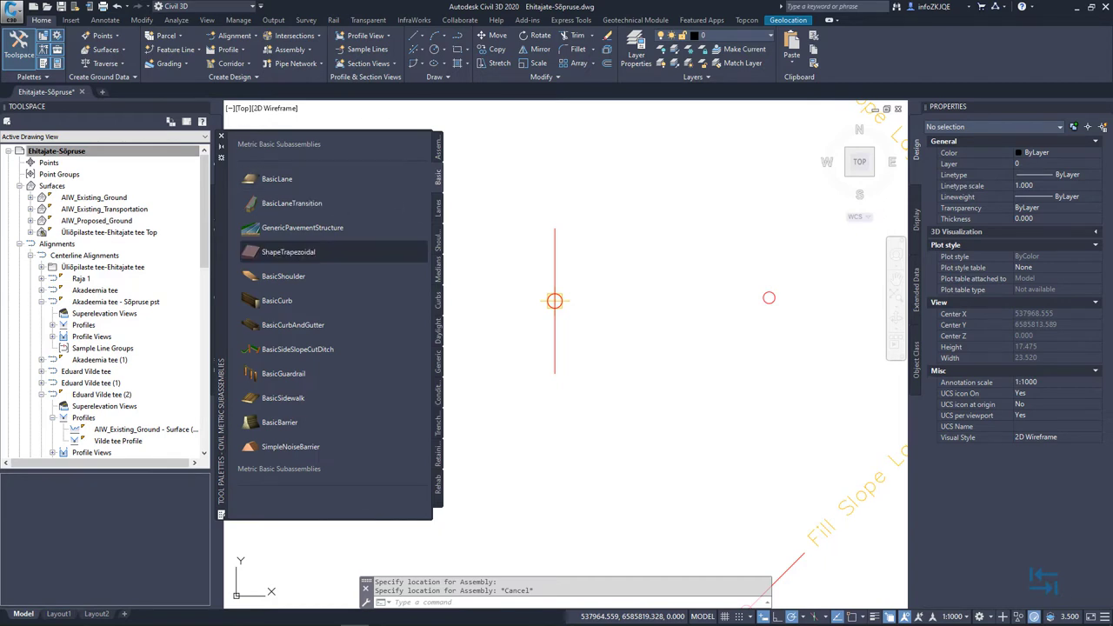
left_click(555, 301)
left_click(613, 342)
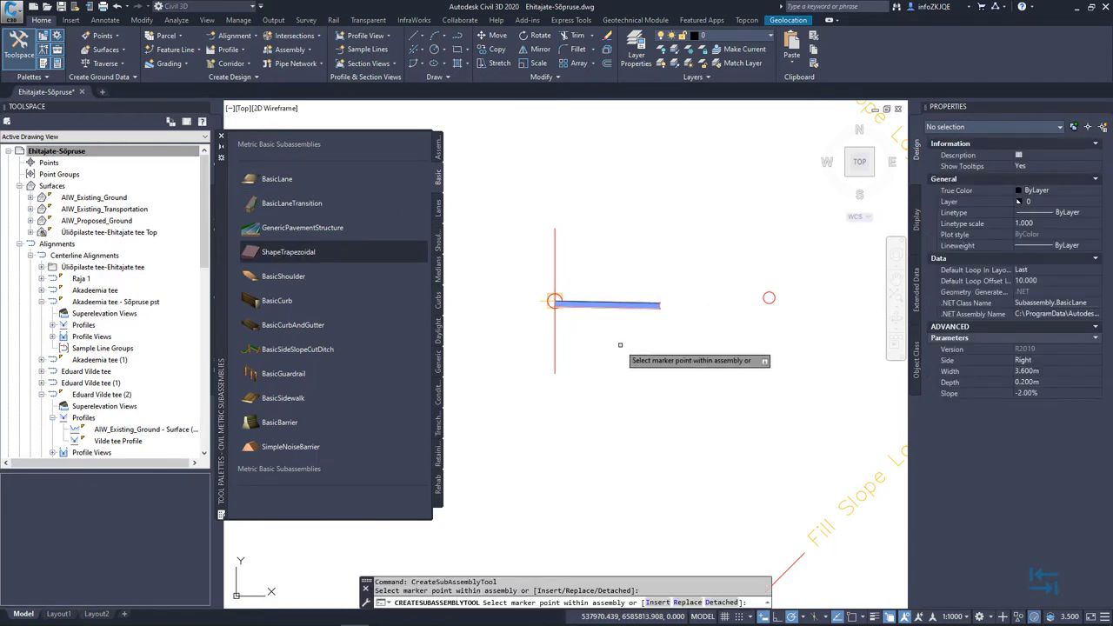
left_click(555, 301)
left_click(597, 347)
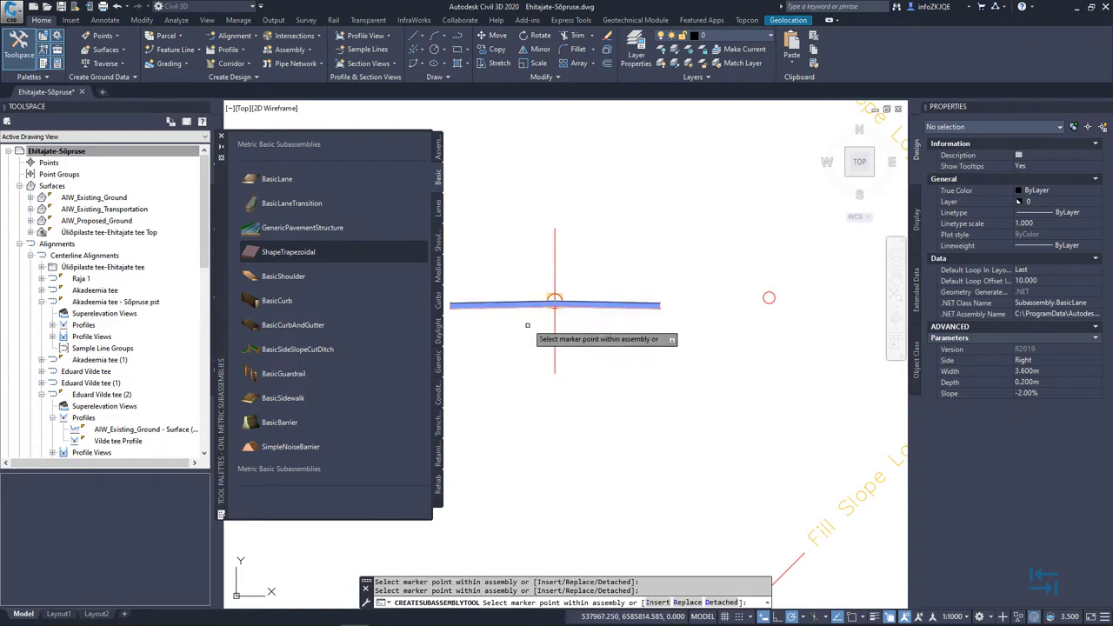
key("Escape")
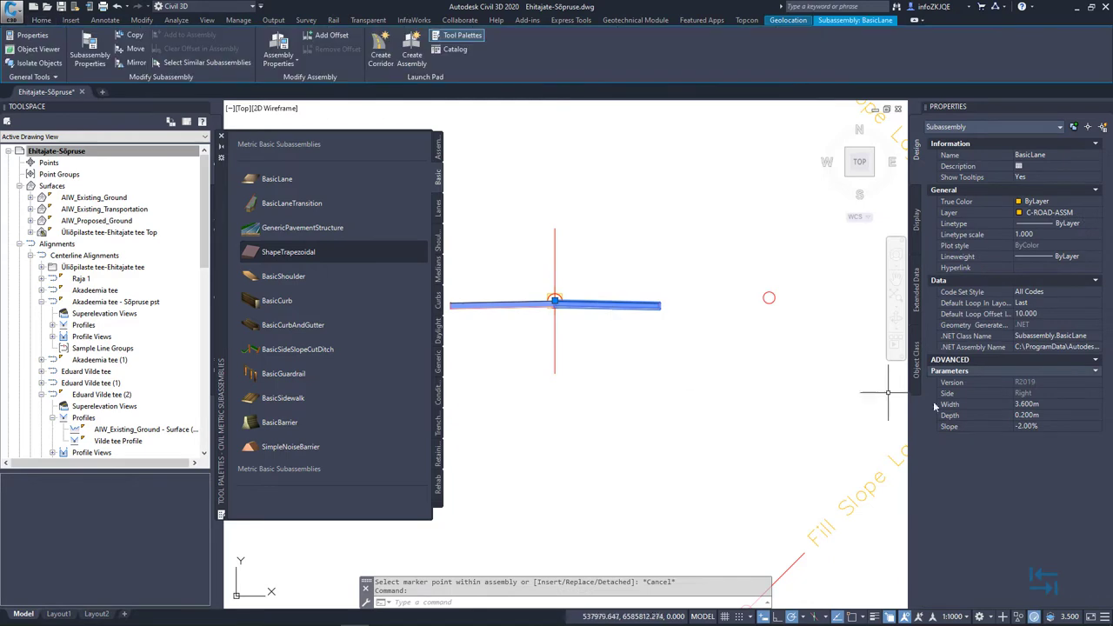
- Set the width of the Vilde tee assembly's right lane to 4 m
left_click(1048, 404)
type("4")
key("Return")
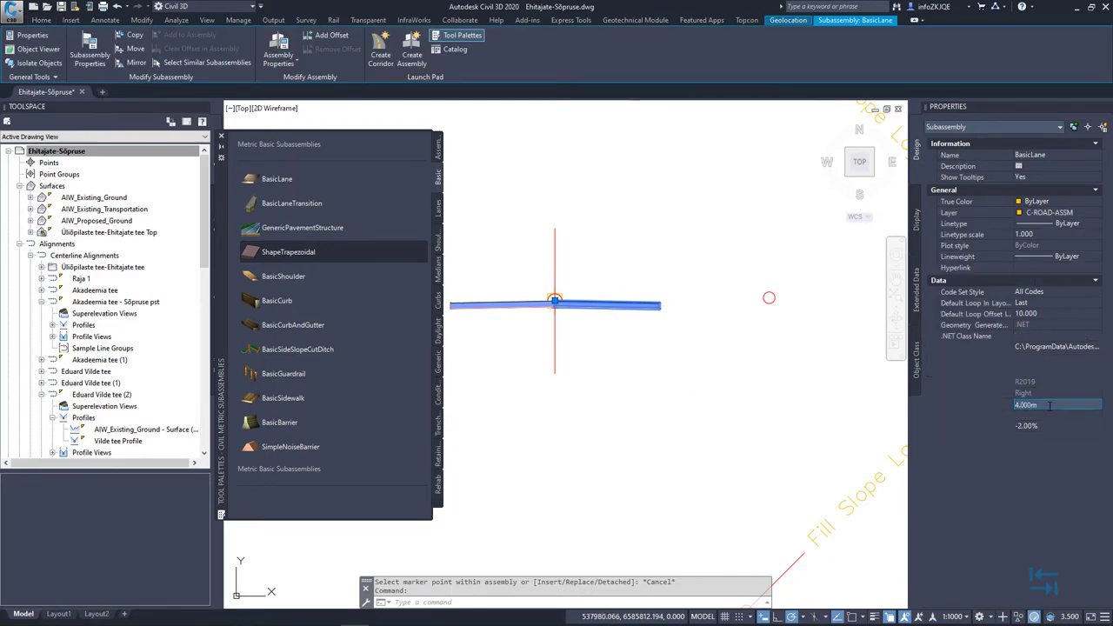
scroll(600, 269, "down", 3)
key("Escape")
scroll(548, 300, "down", 5)
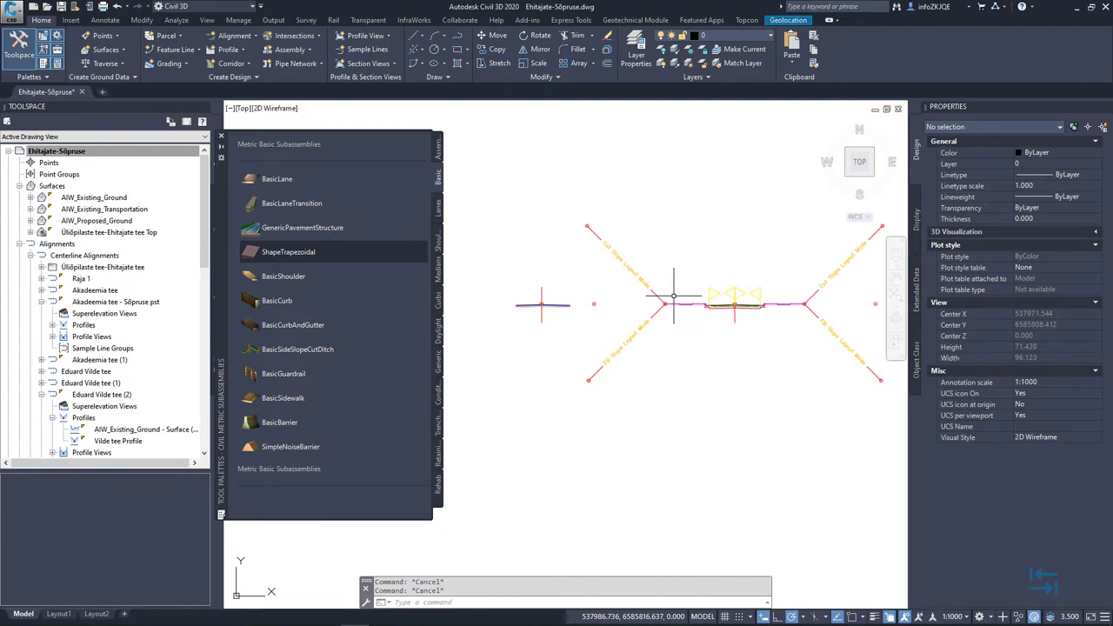
- Delete the Vilde tee assembly together with its two lane subassemblies
left_click(503, 276)
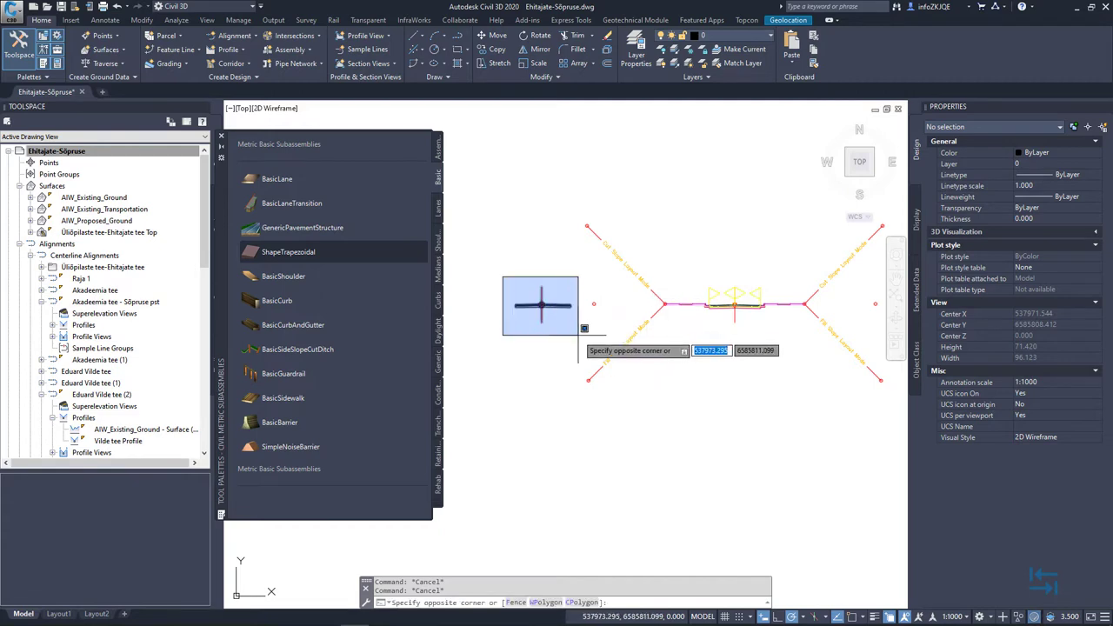
left_click(589, 339)
key("Delete")
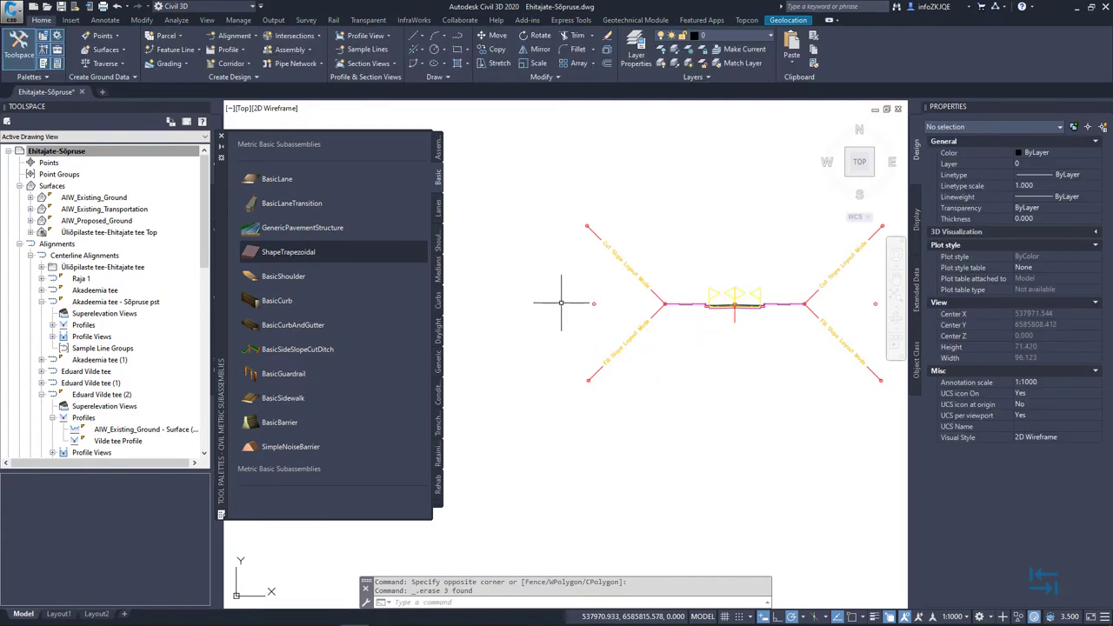
- Open the remaining Basic Assembly's name for editing, and close the subassembly tool palettes
left_click(439, 155)
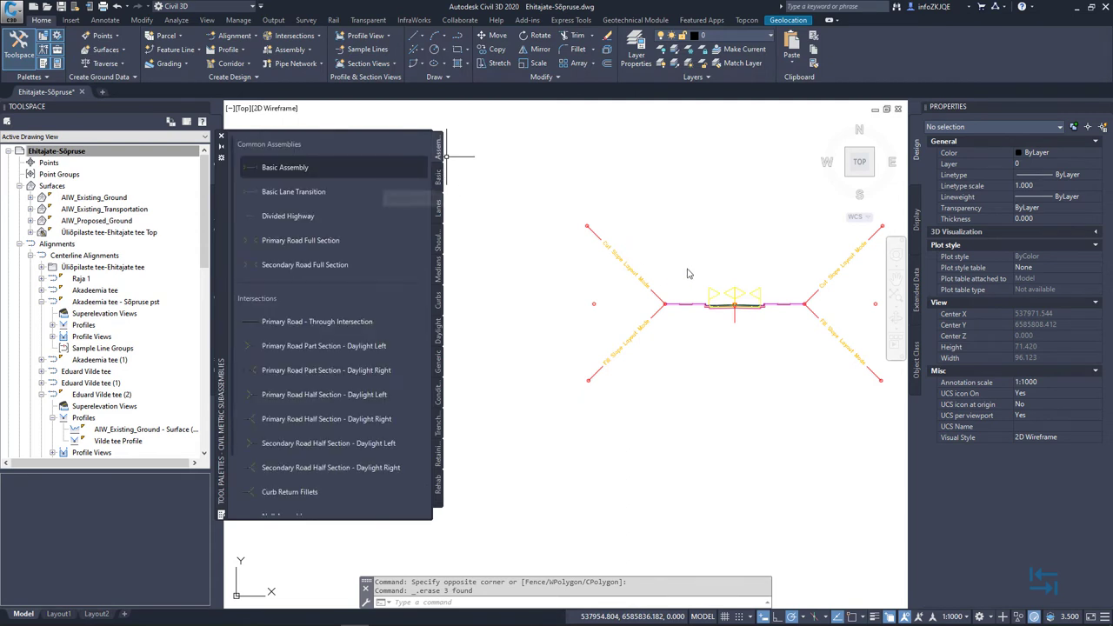
left_click(735, 304)
middle_click_drag(730, 303, 608, 300)
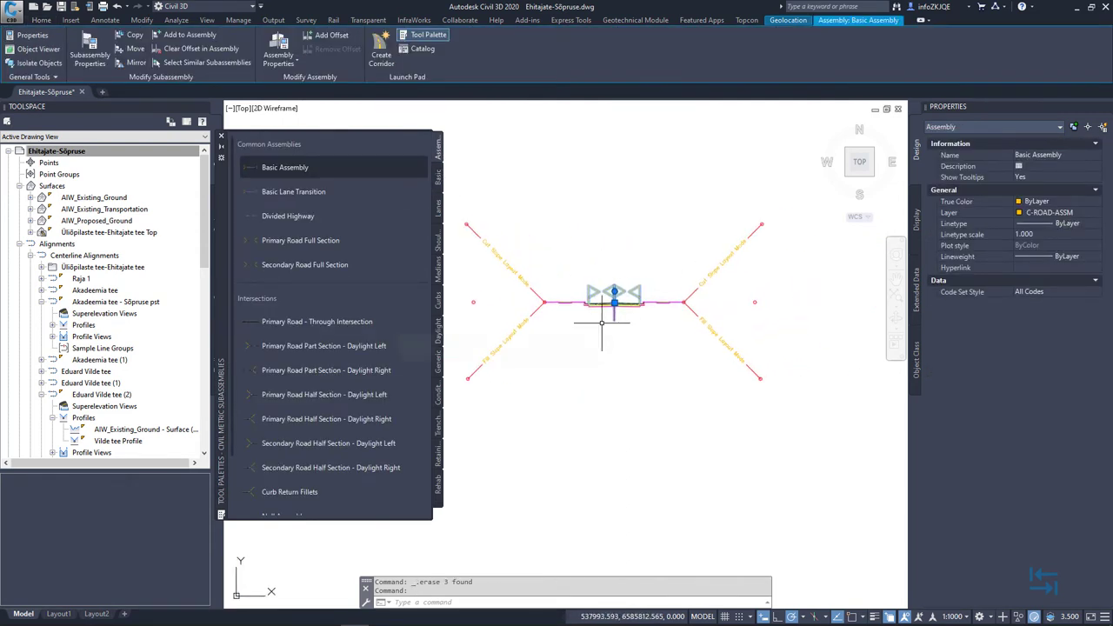
left_click(1063, 157)
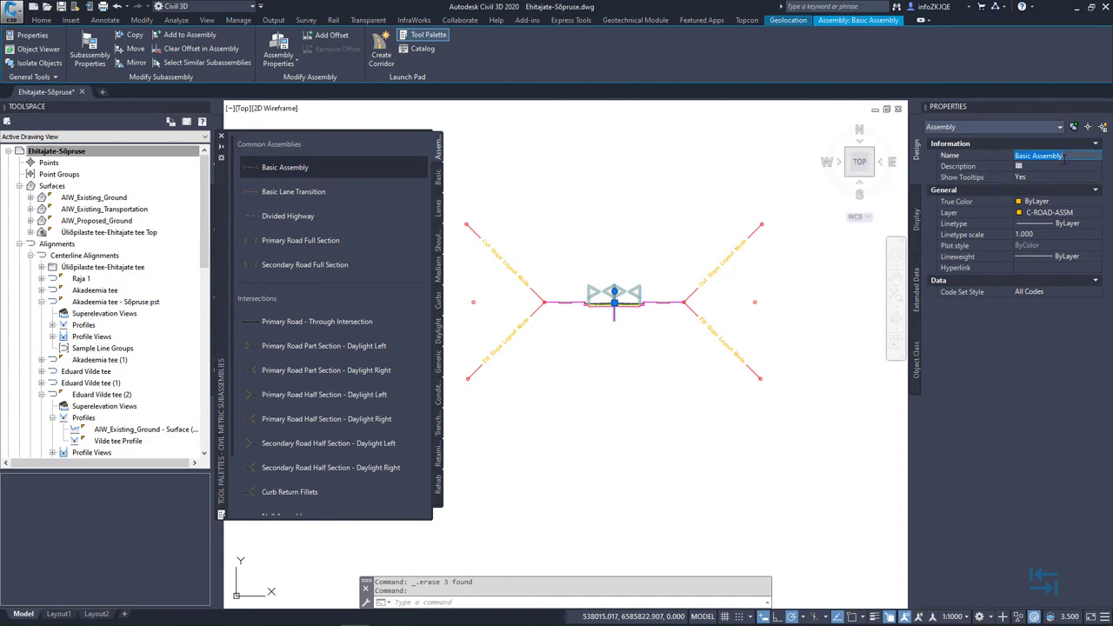
key("Return")
key("Escape")
key("Escape")
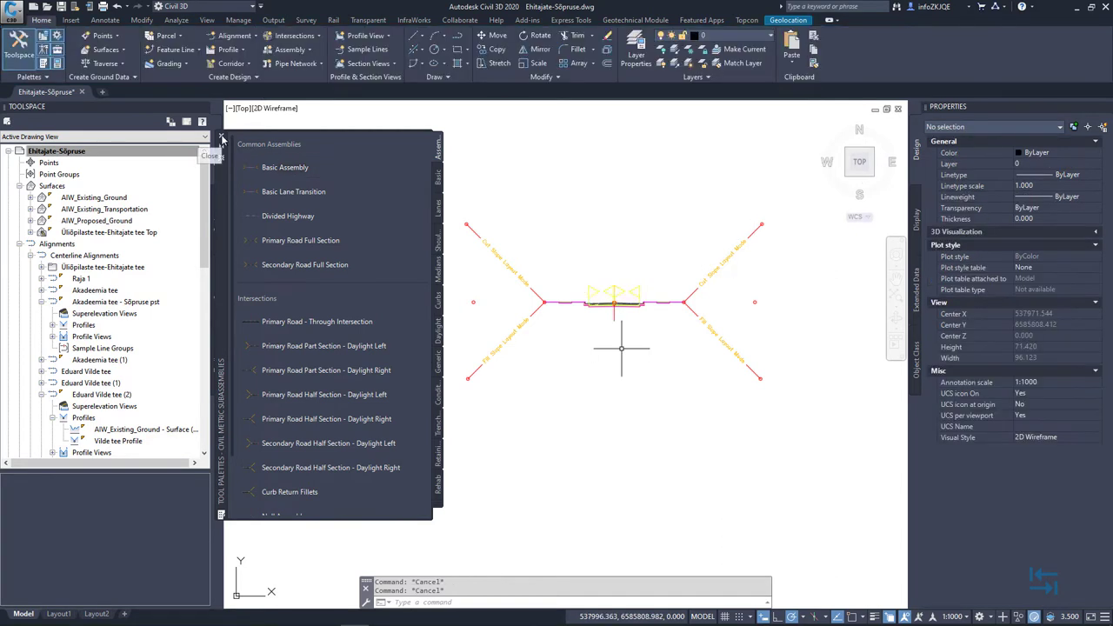
left_click(222, 140)
- Start a new corridor and name it Vilde tee
scroll(473, 435, "down", 10)
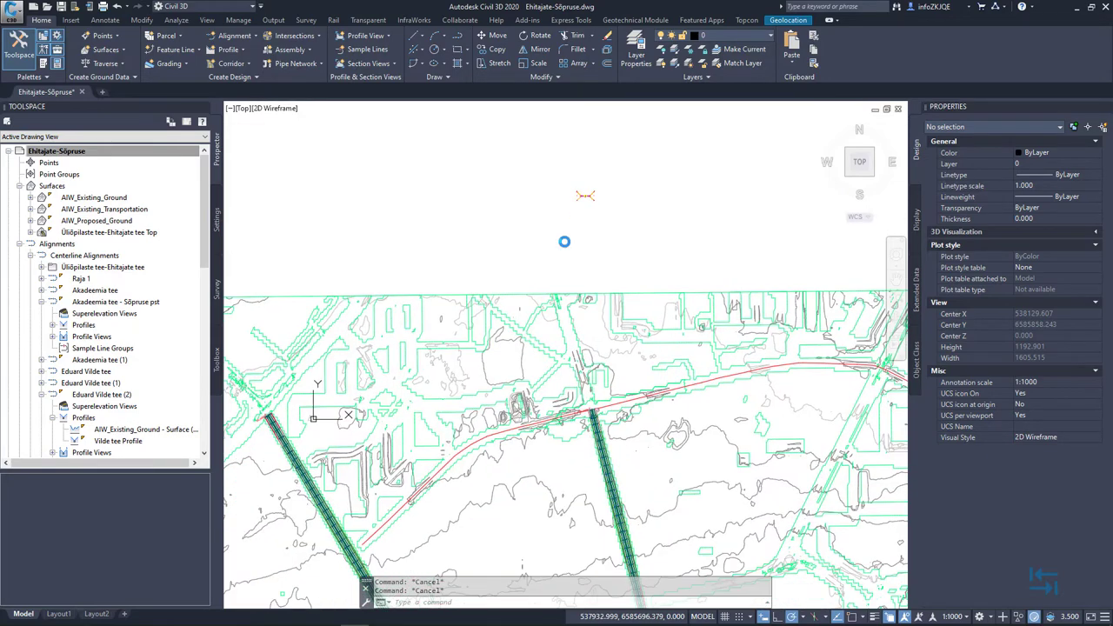
mouse_move(472, 464)
middle_mouse_down()
mouse_move(522, 417)
mouse_move(574, 312)
middle_mouse_up()
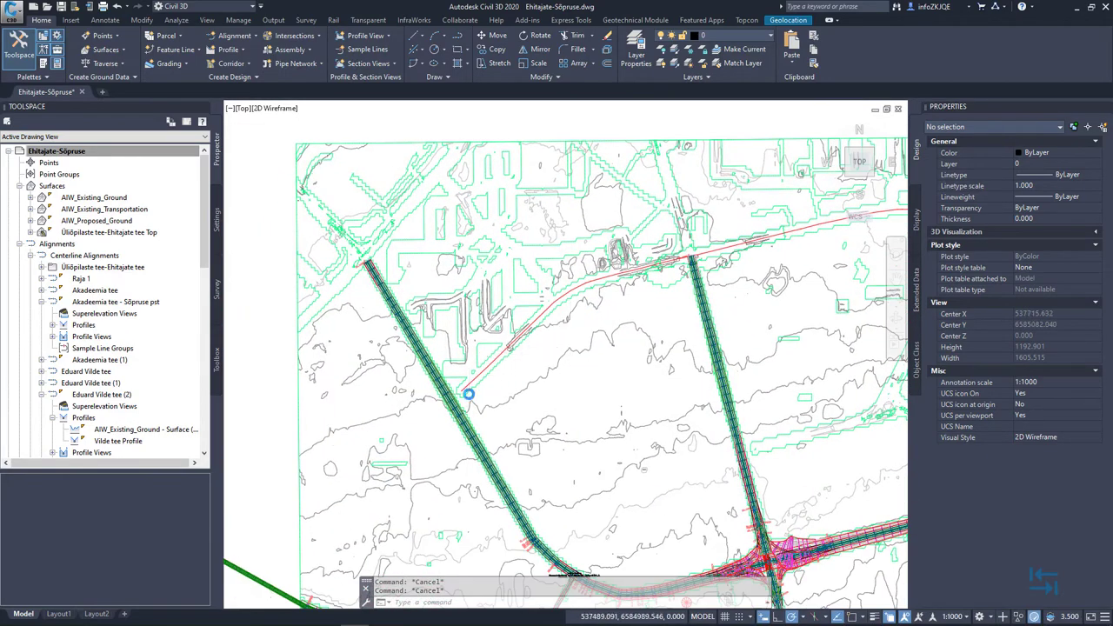
scroll(468, 394, "up", 6)
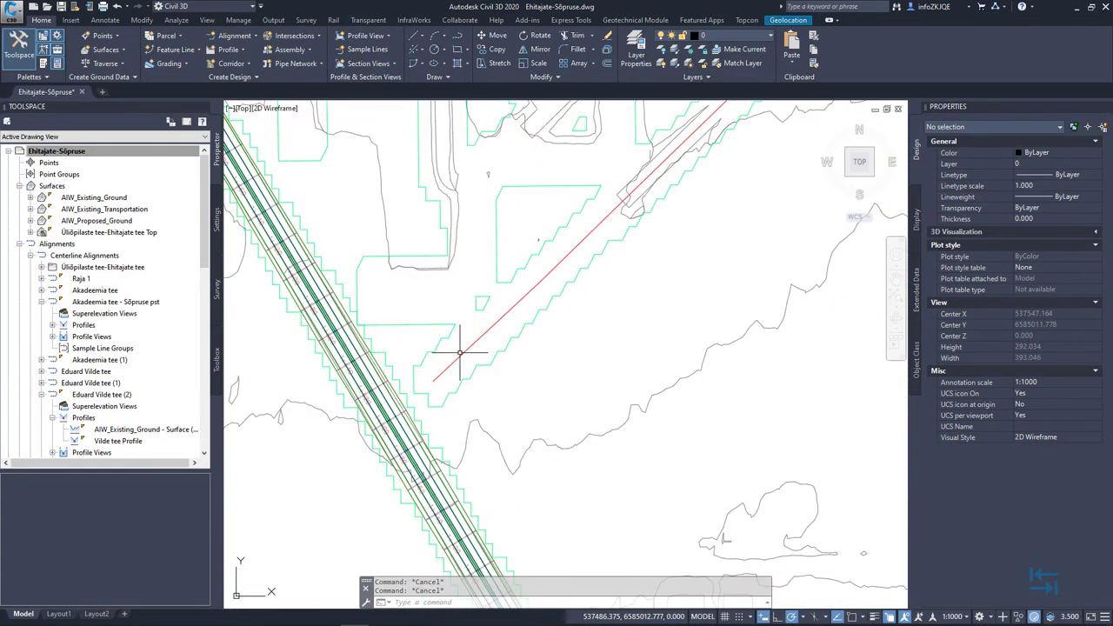
mouse_move(456, 356)
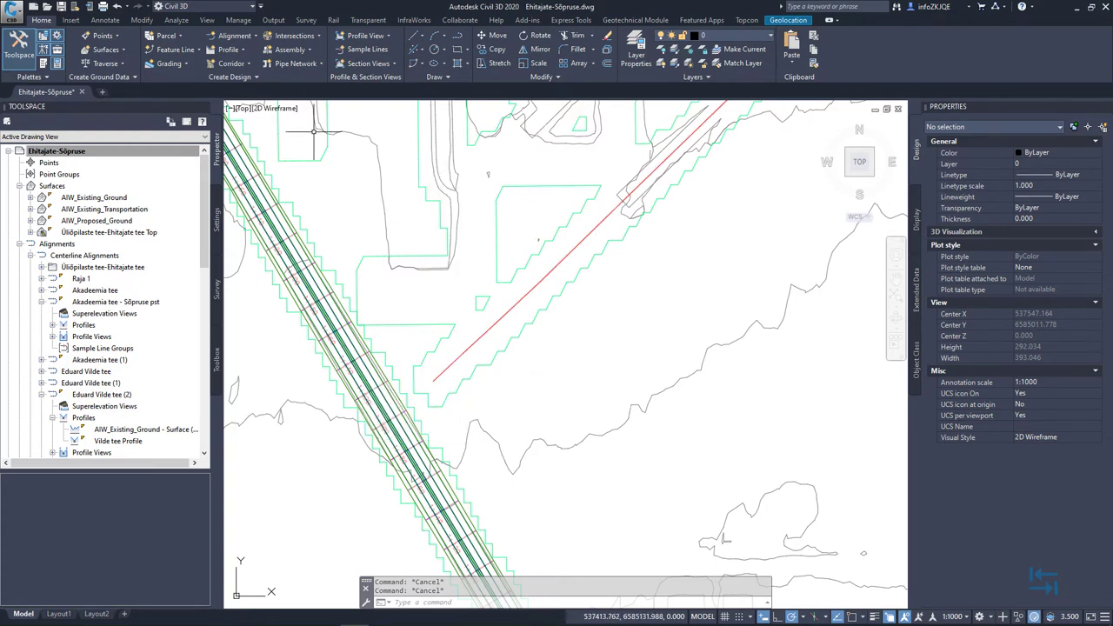
left_click(249, 64)
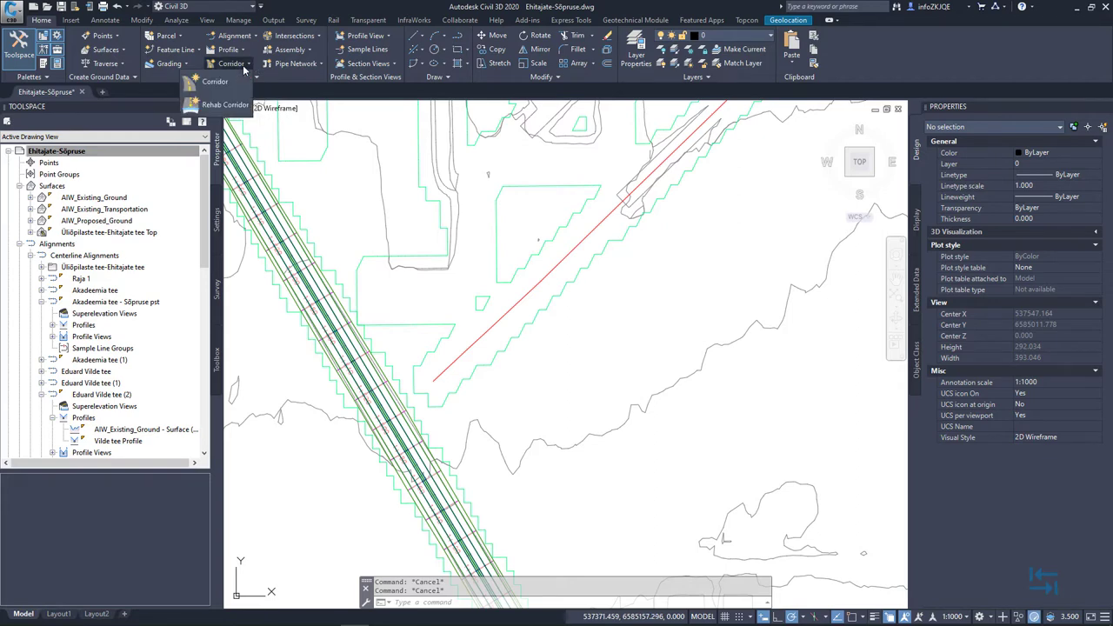
left_click(228, 63)
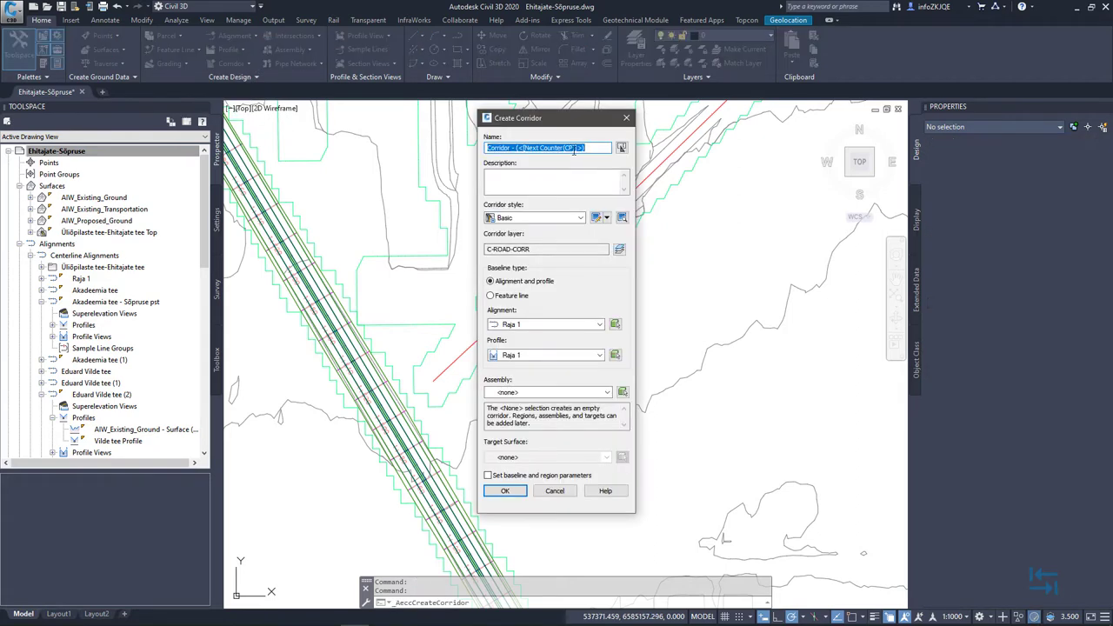
type("Vi")
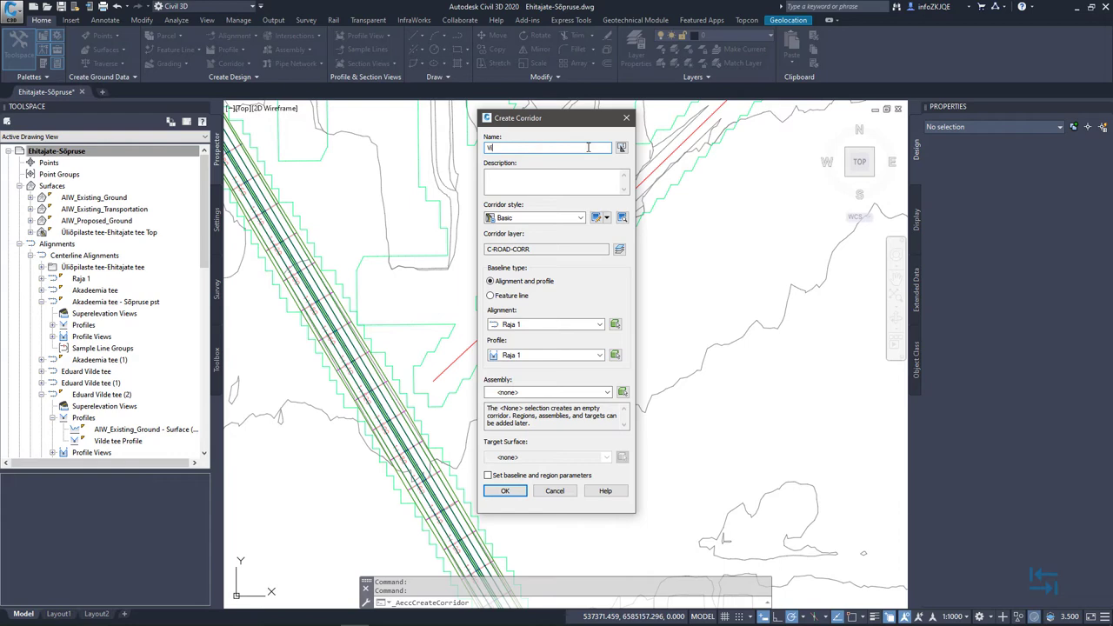
type("lde tee")
- Set the new corridor's baseline alignment to Eduard Vilde tee (2)
left_click(518, 326)
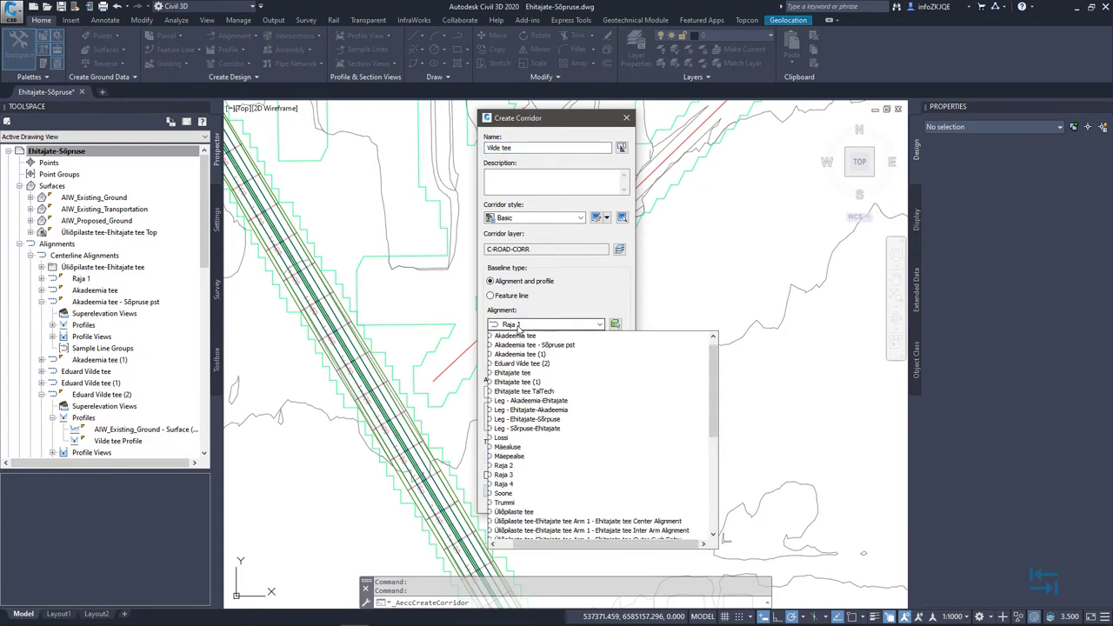
scroll(530, 365, "down", 3)
scroll(531, 366, "up", 3)
left_click(533, 362)
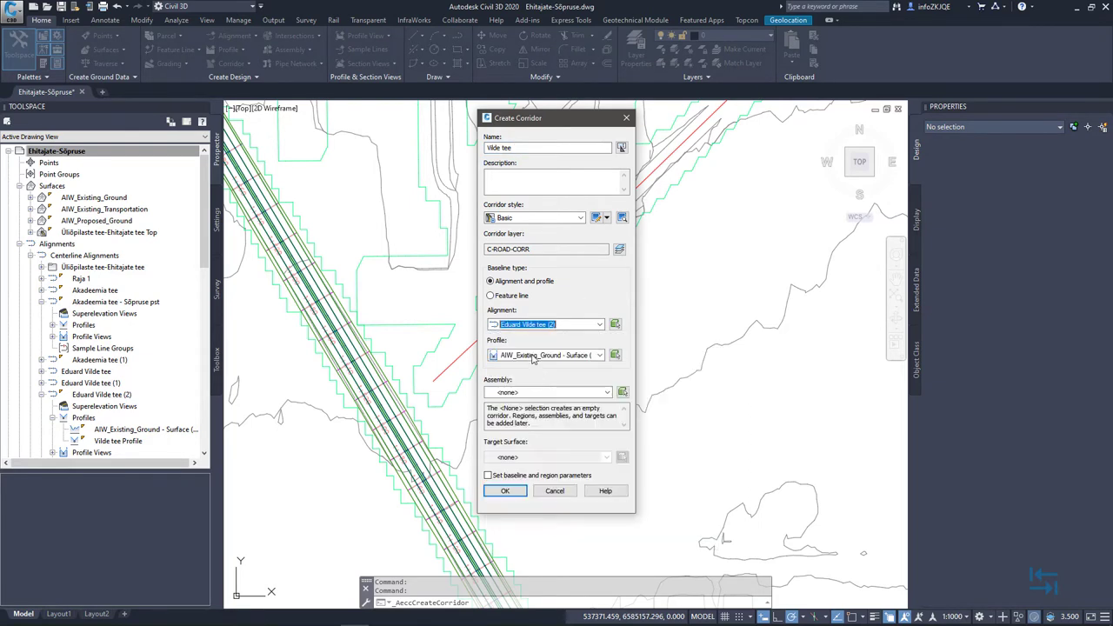
- Set the new corridor's profile to Vilde tee Profile and its assembly to Vilde tee
left_click(504, 355)
left_click(524, 379)
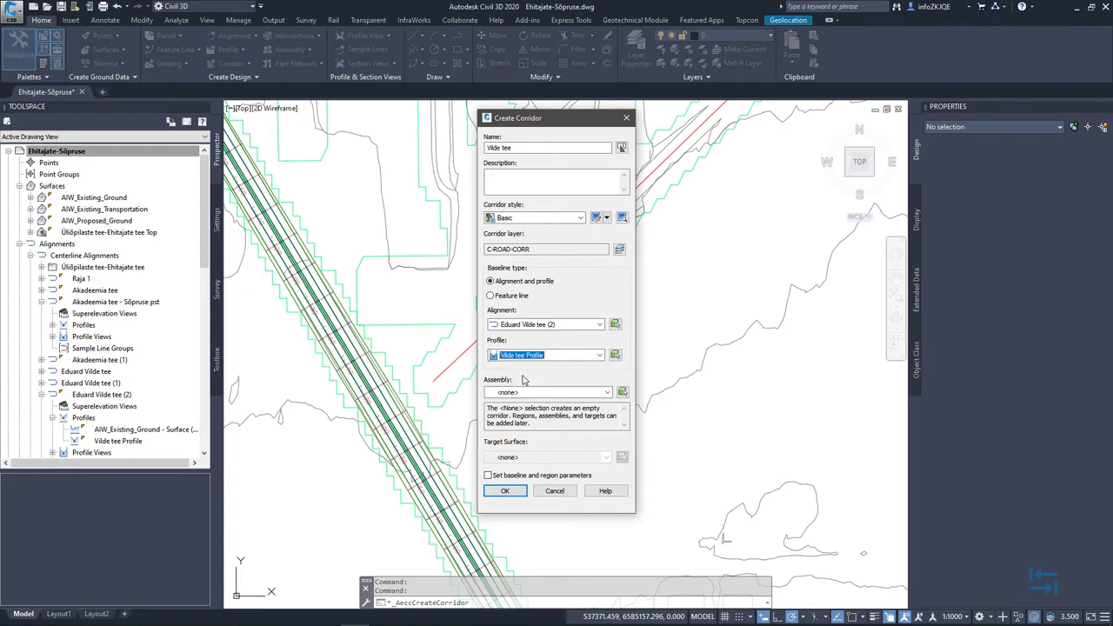
left_click(543, 392)
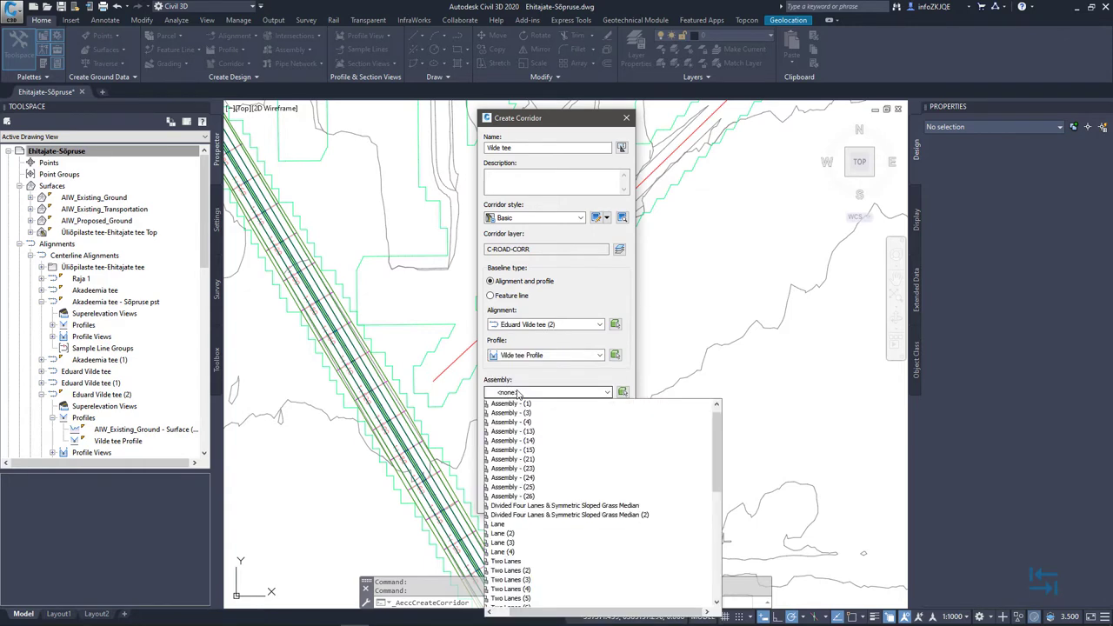
scroll(600, 504, "down", 10)
left_click(503, 599)
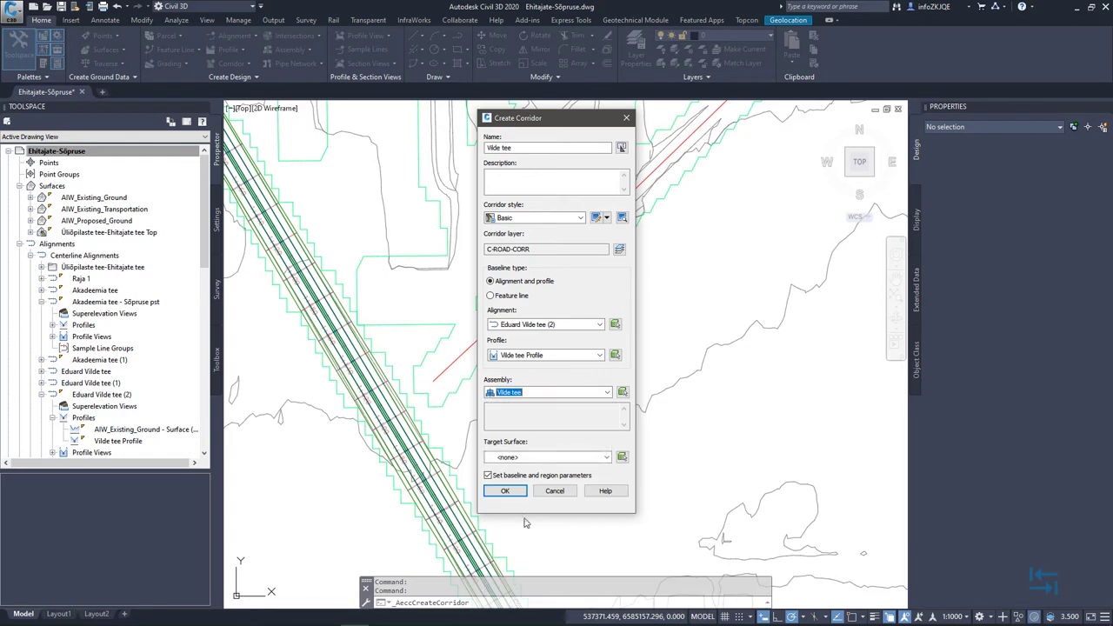
- Target the AIW_Existing_Ground surface, turn off setting baseline and region parameters, and create the corridor
left_click(515, 458)
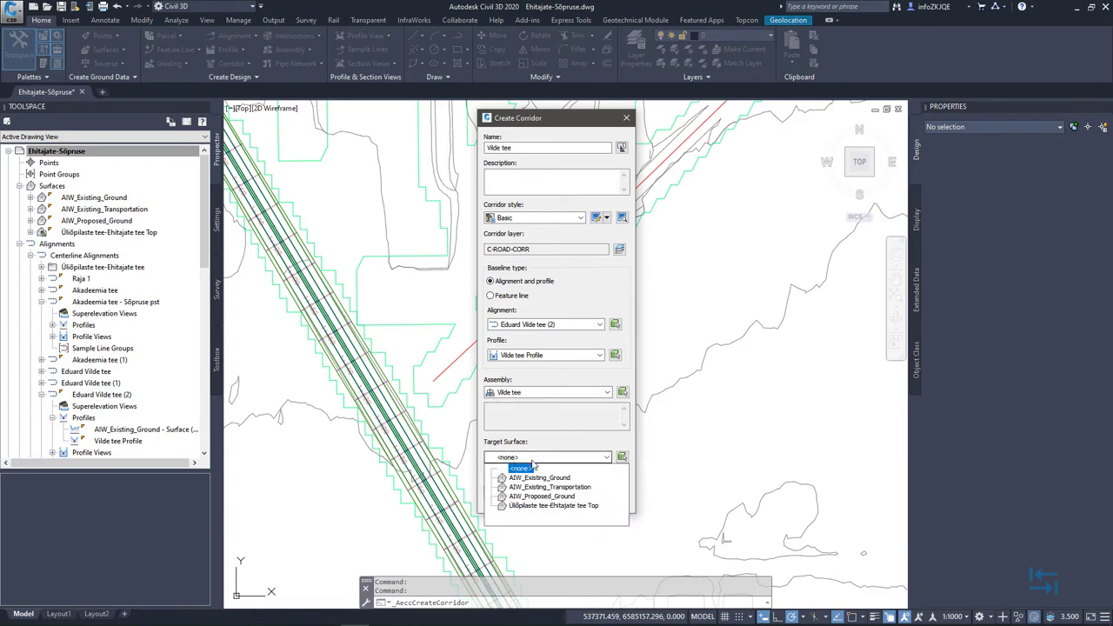
left_click(539, 478)
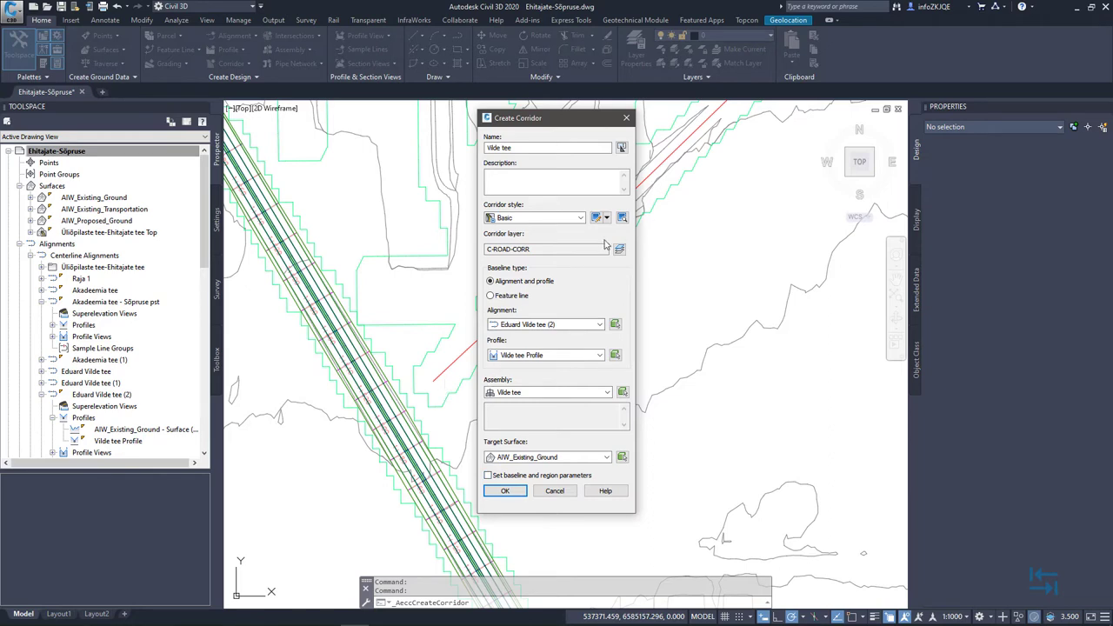
left_click(507, 491)
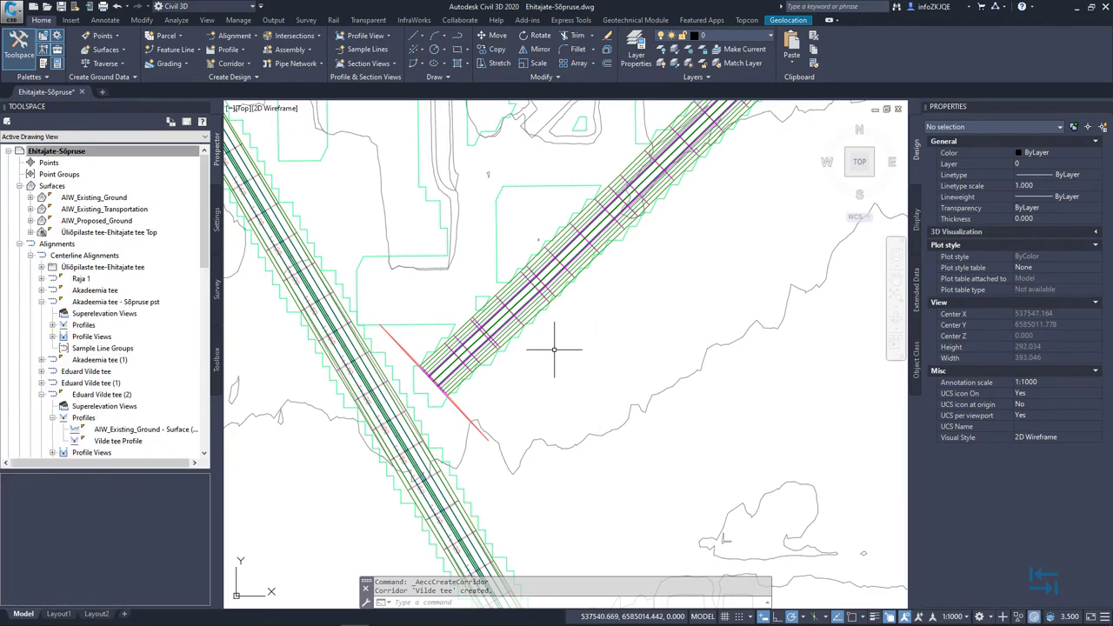
- Examine the Vilde tee corridor in 3D in the Object Viewer, including the slopes at its end, and close the viewer
scroll(514, 363, "down", 3)
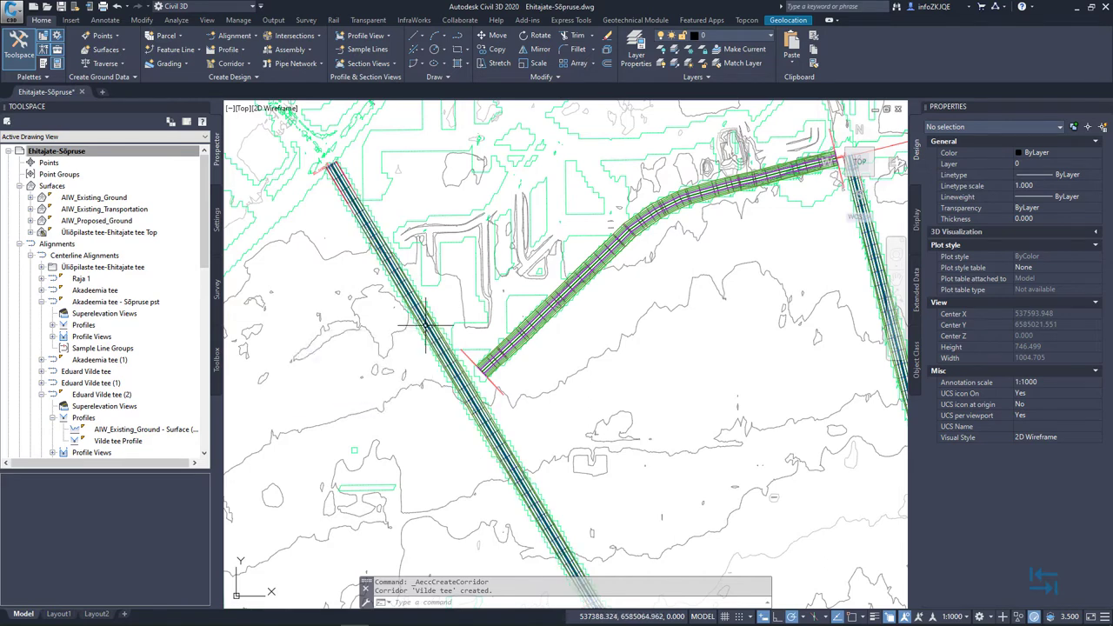
left_click(474, 364)
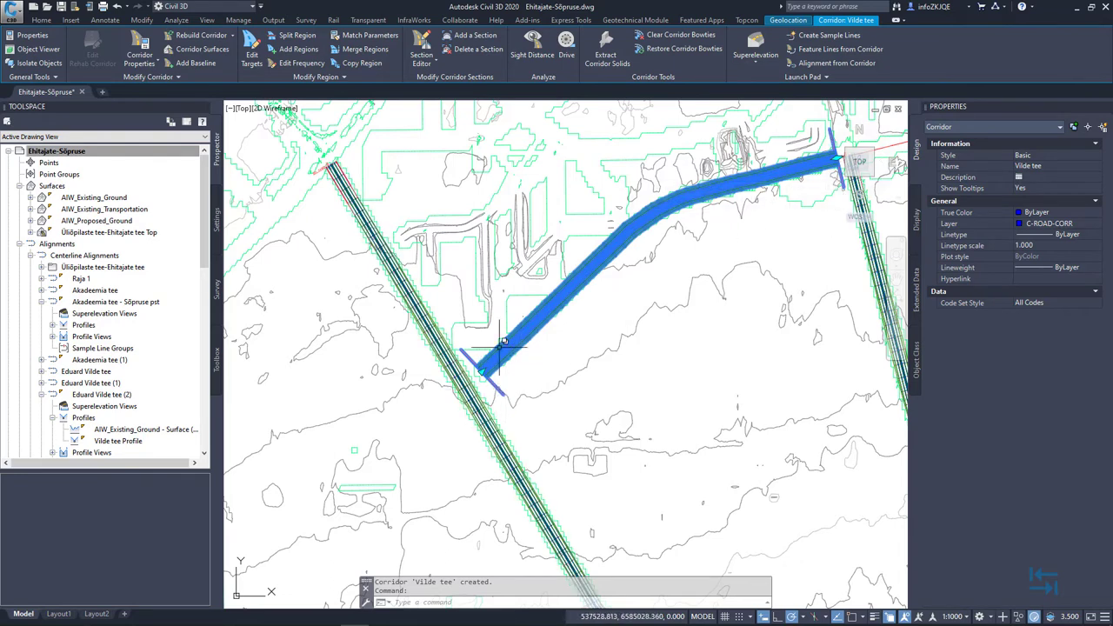
right_click(558, 221)
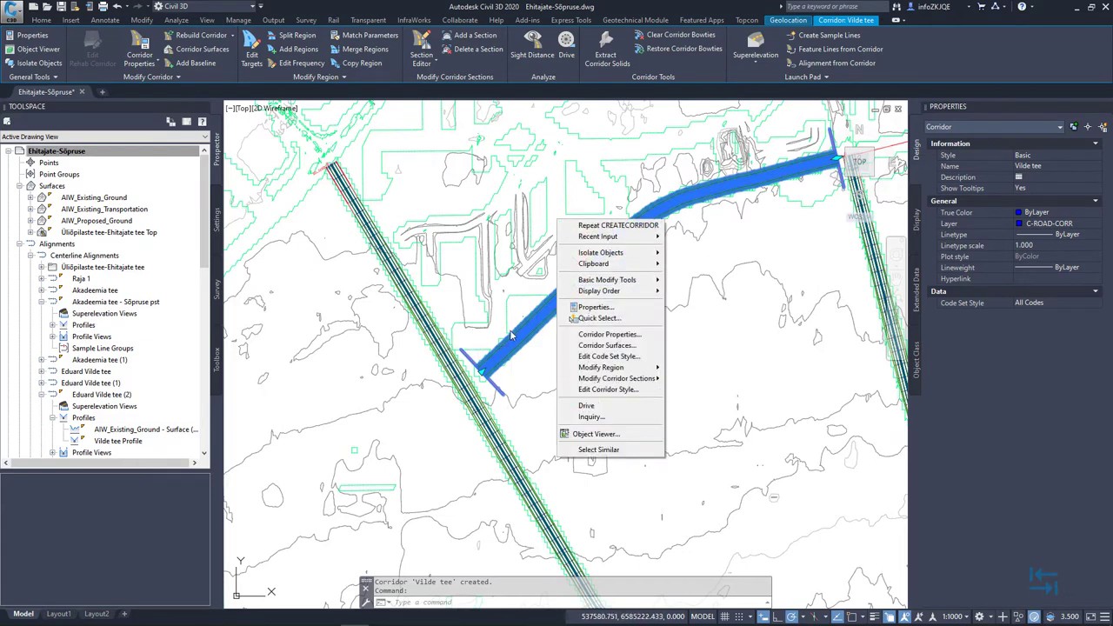
left_click(611, 436)
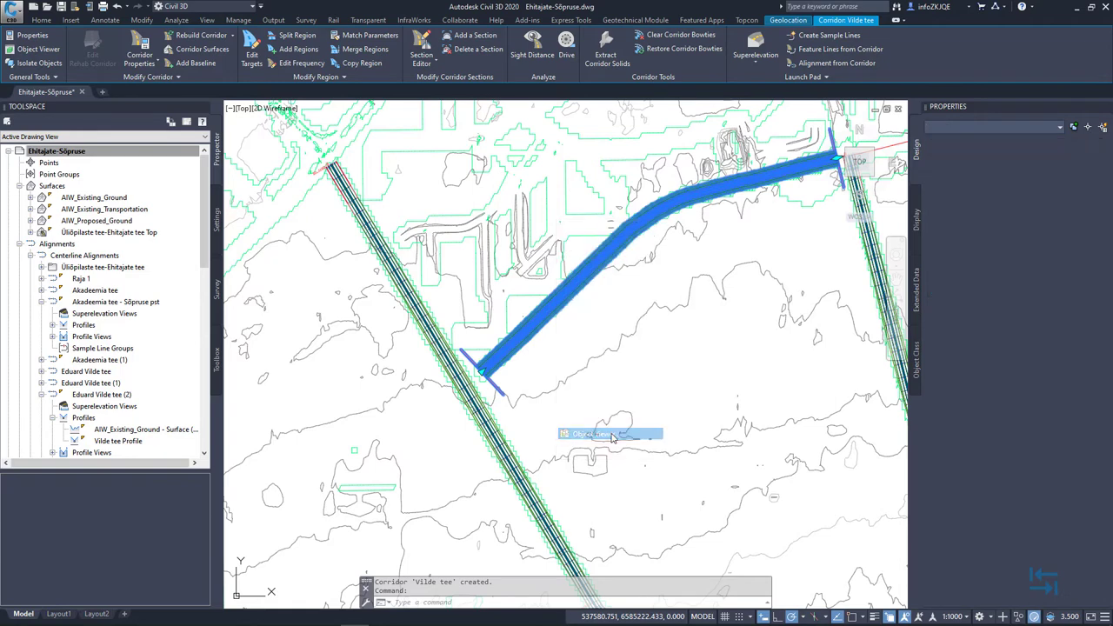
left_click_drag(490, 347, 551, 298)
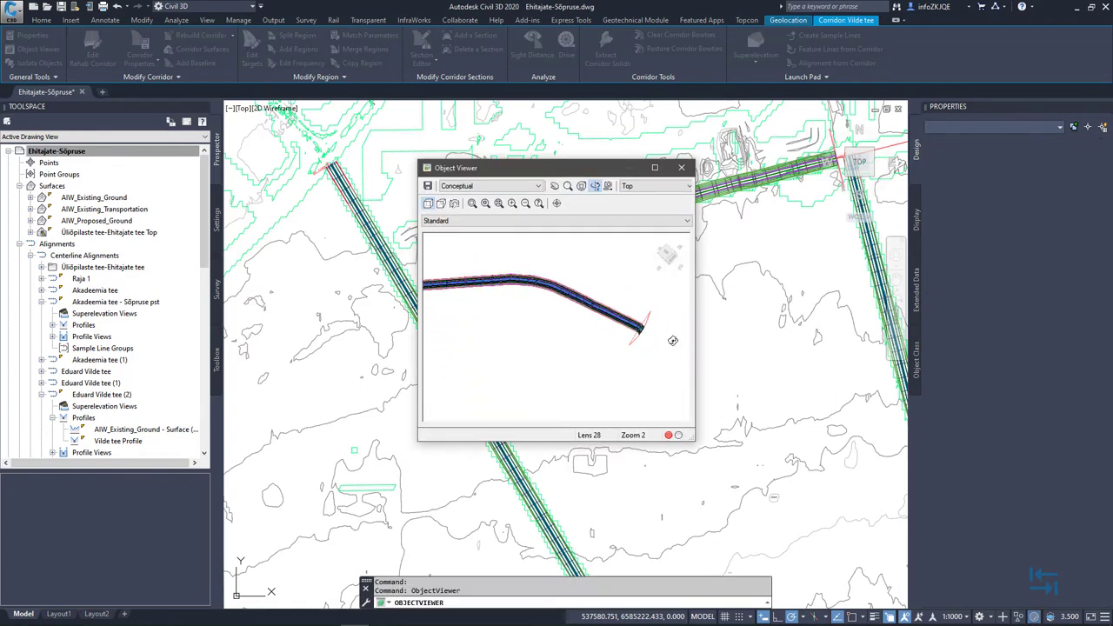
left_click_drag(672, 340, 600, 310)
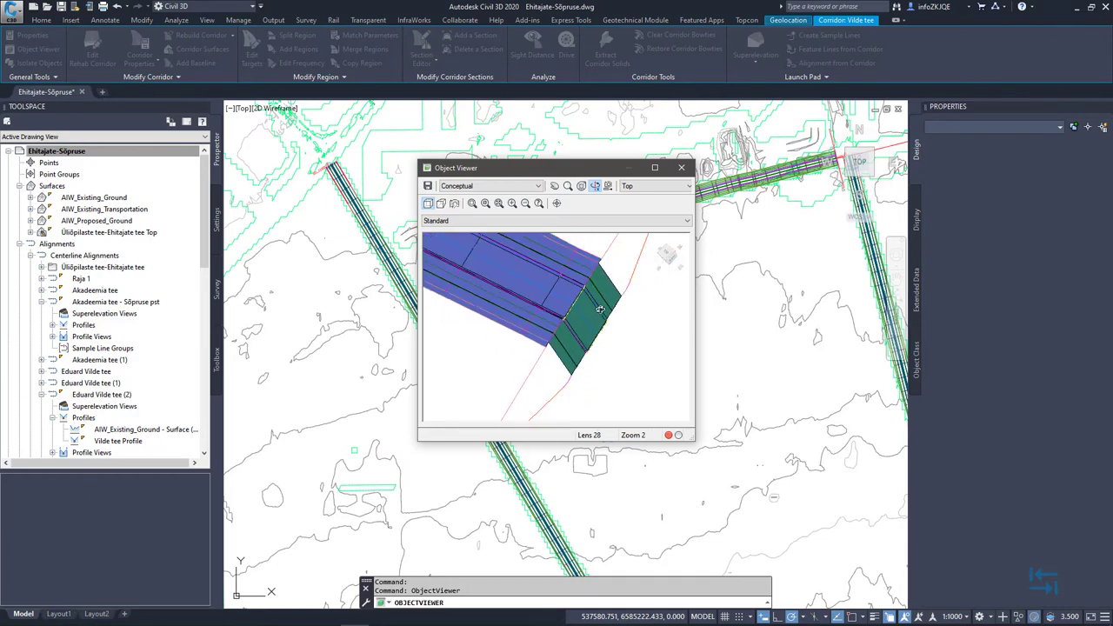
left_click(681, 167)
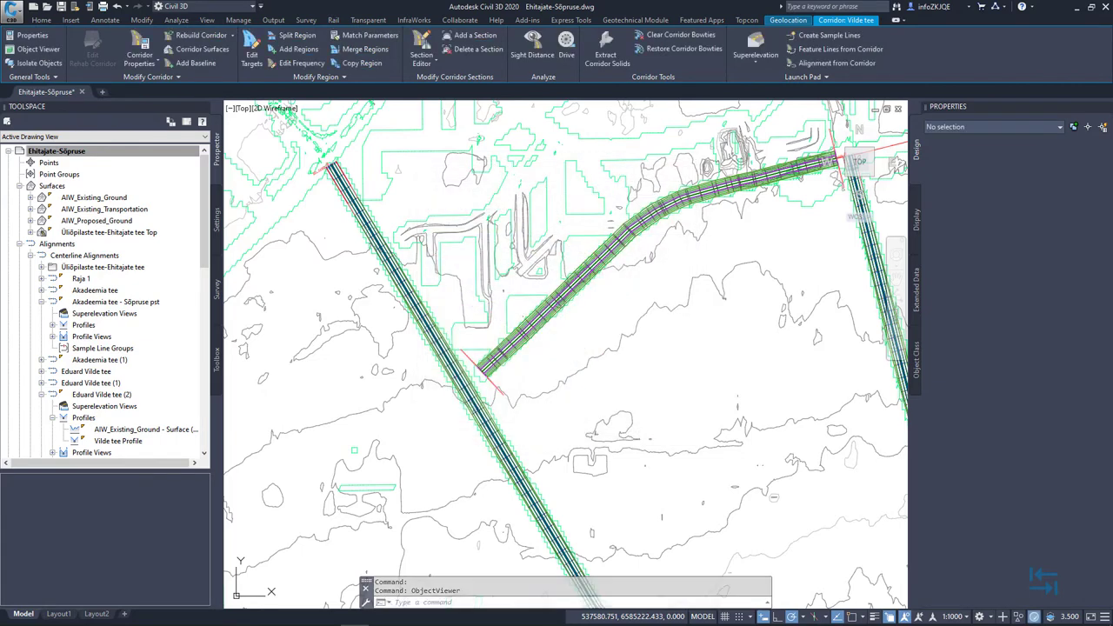
key("Escape")
- Stretch the Vilde tee corridor's southwest end slightly inward along its alignment
scroll(483, 375, "up", 3)
scroll(483, 376, "up", 2)
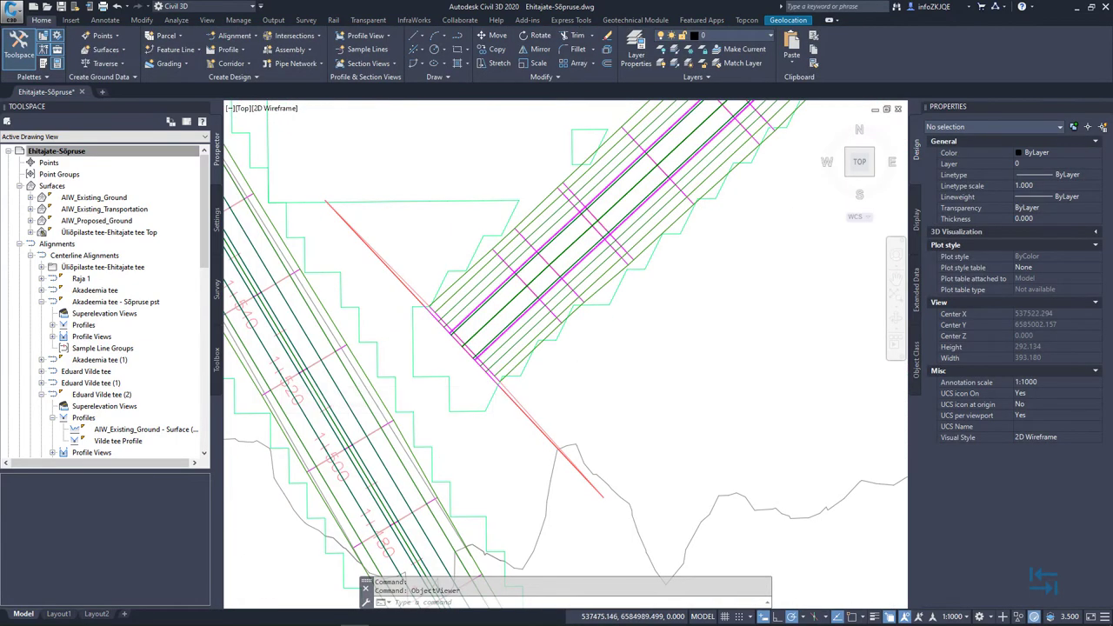
left_click(515, 405)
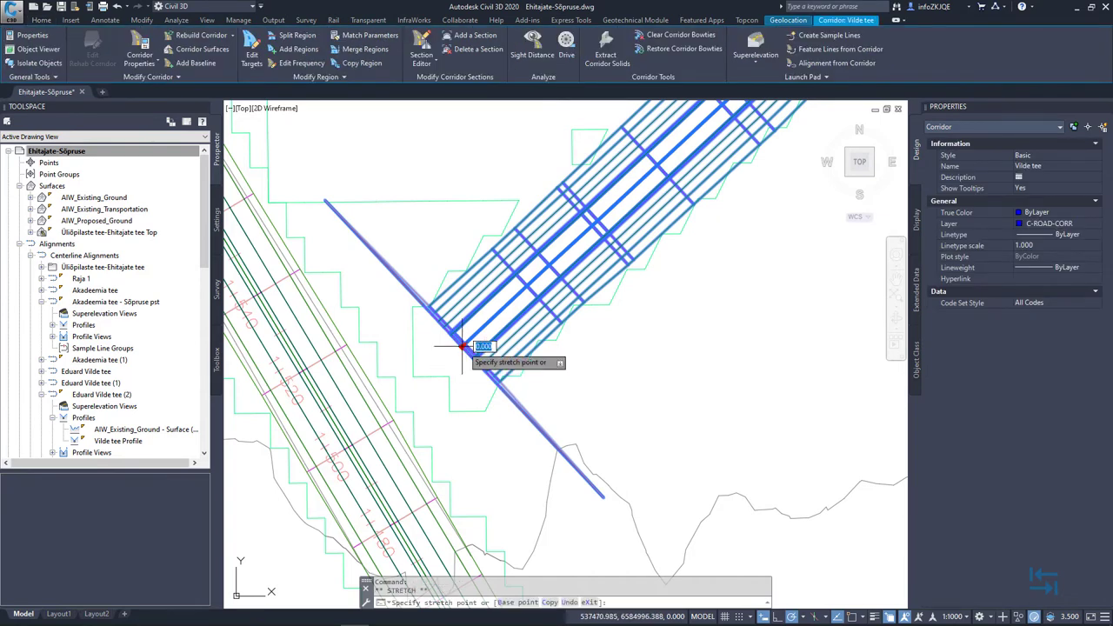
left_click(462, 347)
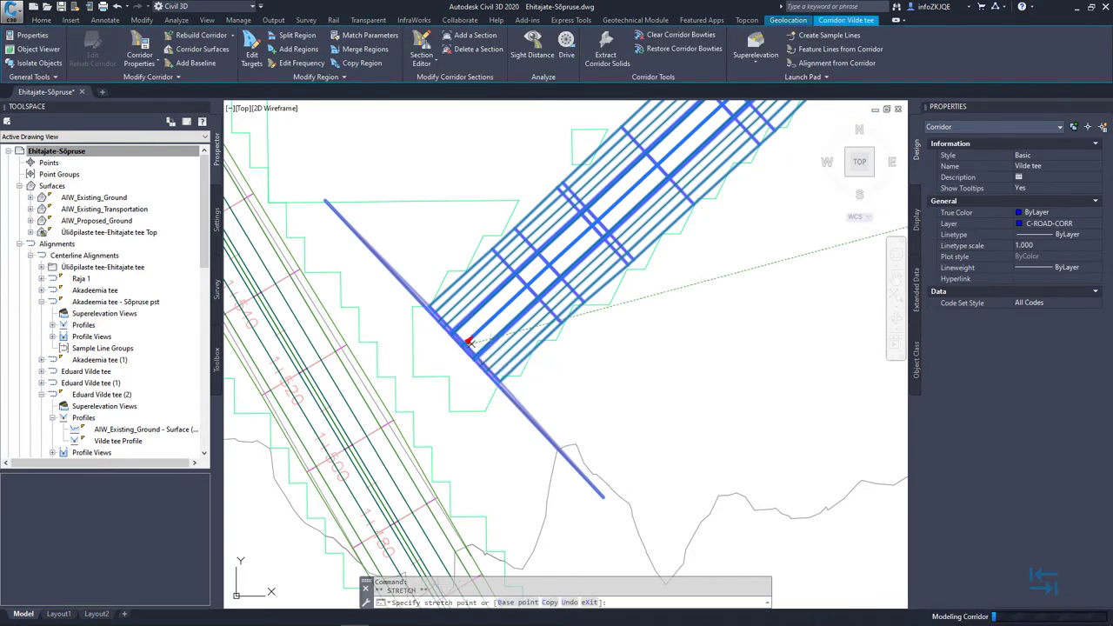
- Stretch the Vilde tee corridor's northeast end slightly inward from the EP station and deselect the corridor
scroll(664, 348, "down", 5)
middle_click_drag(861, 257, 730, 287)
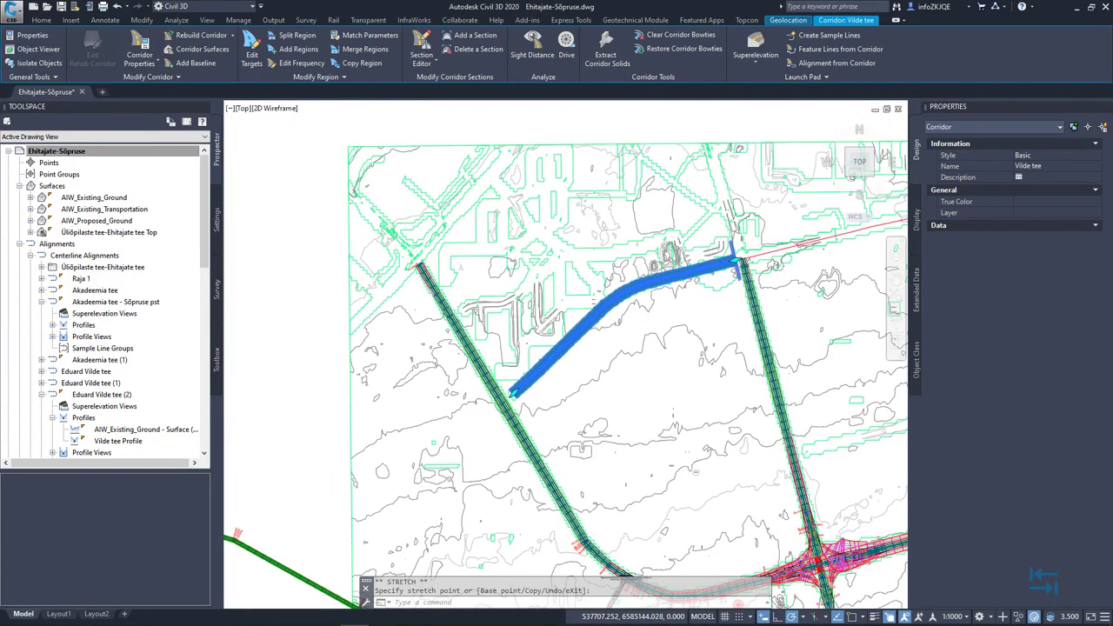
scroll(726, 248, "up", 6)
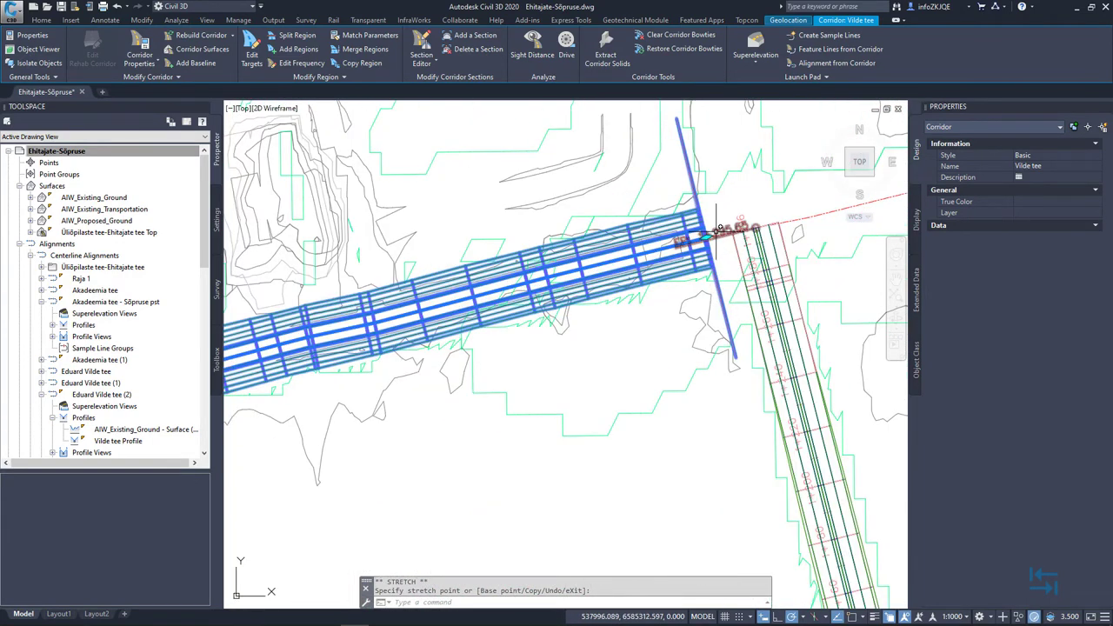
scroll(730, 233, "up", 5)
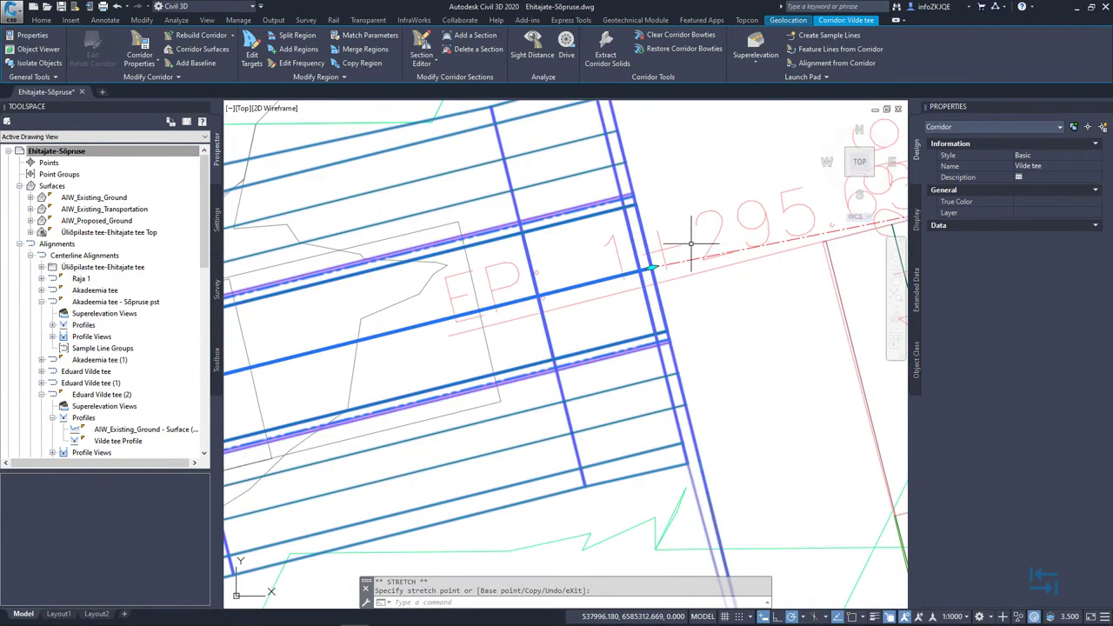
left_click(634, 273)
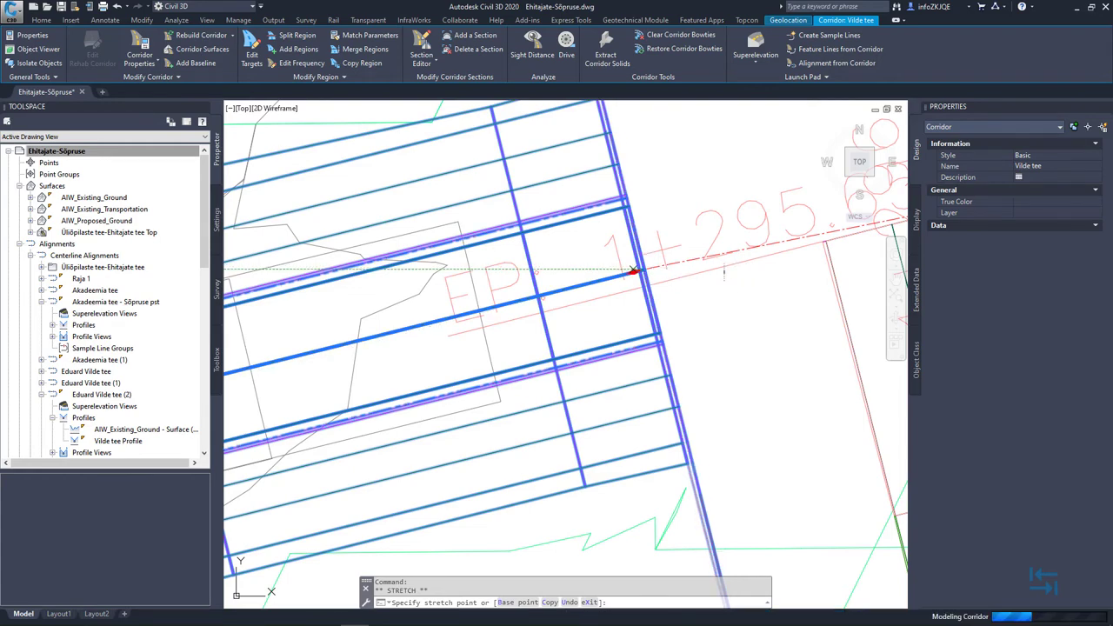
scroll(634, 273, "down", 10)
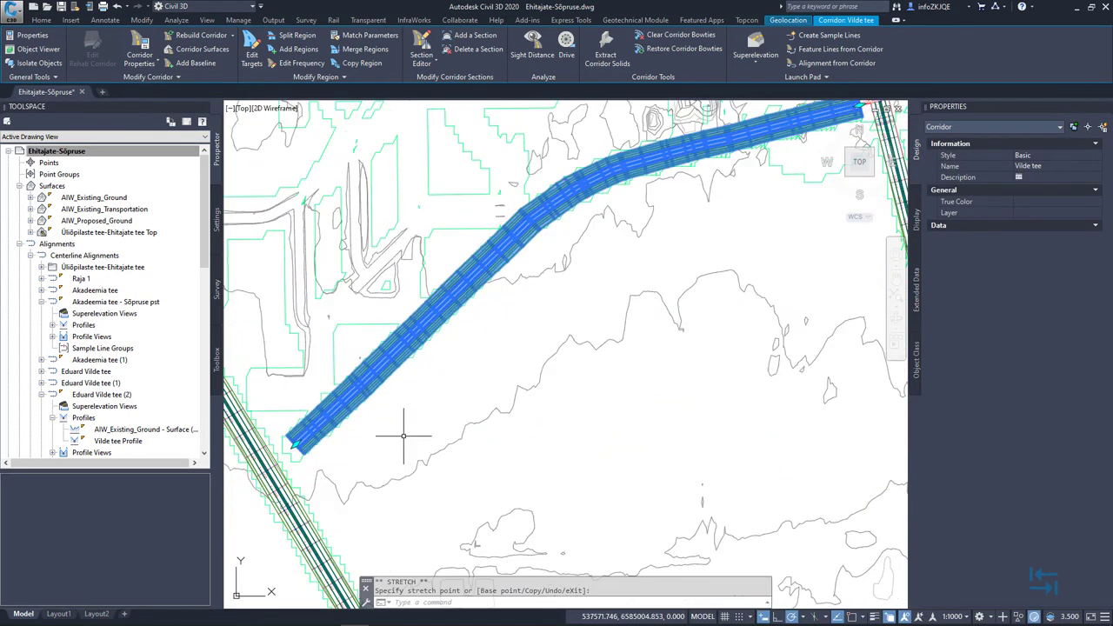
key("Escape")
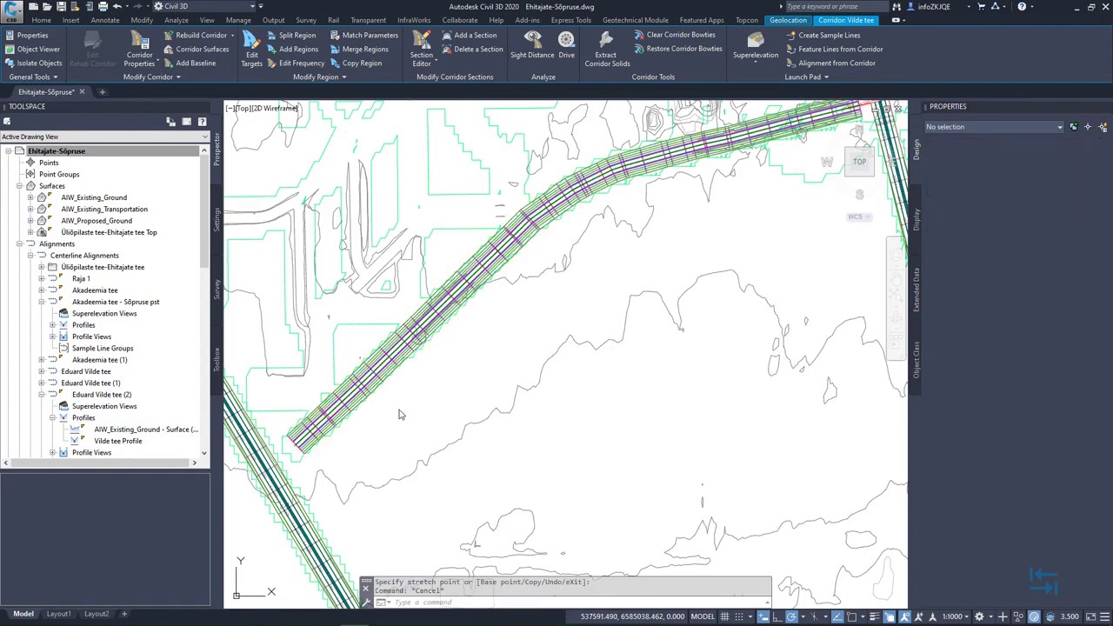
left_click(452, 393)
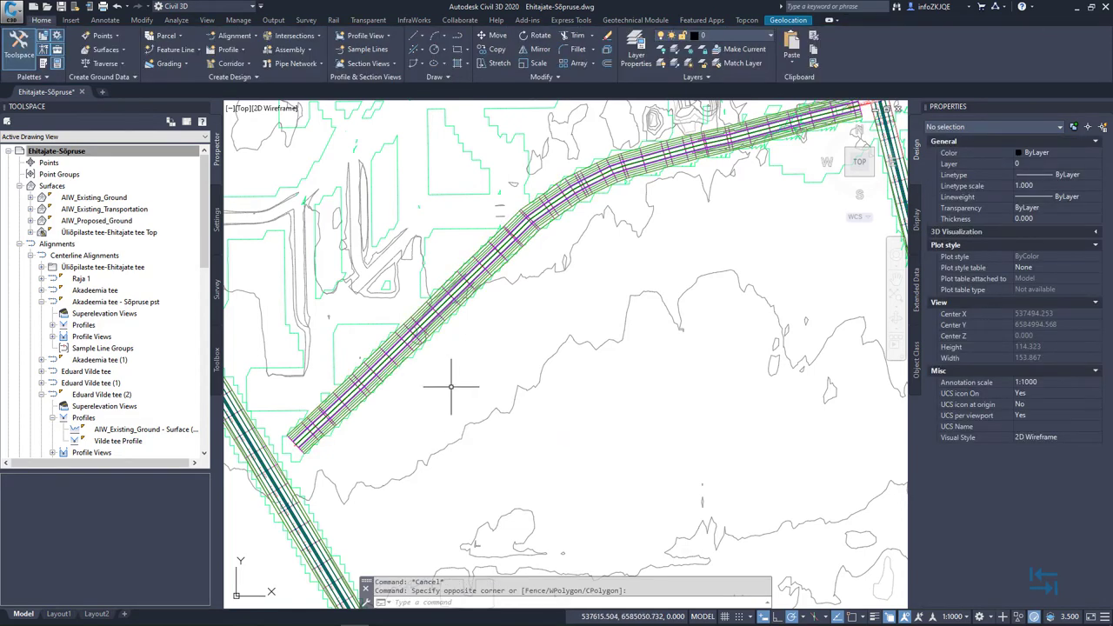
scroll(477, 368, "down", 6)
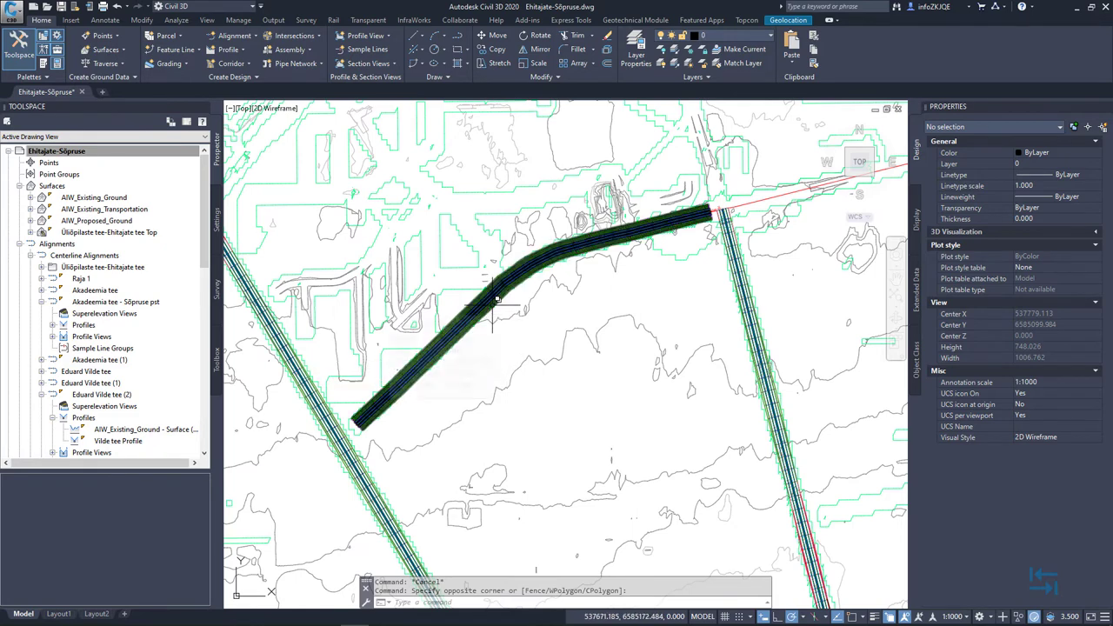
middle_click_drag(501, 441, 512, 266)
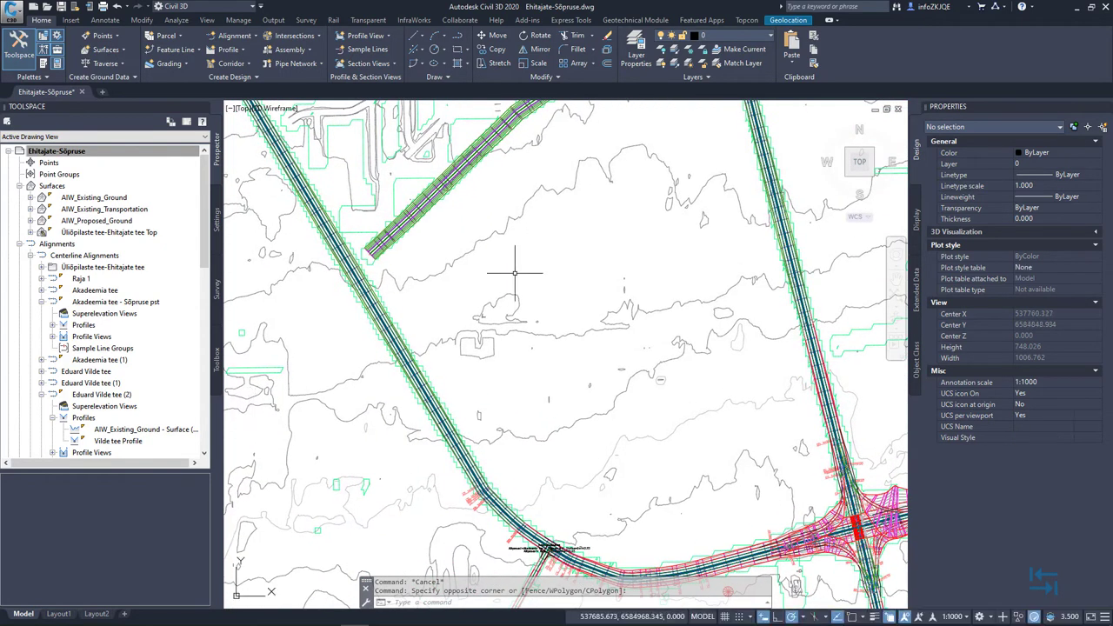